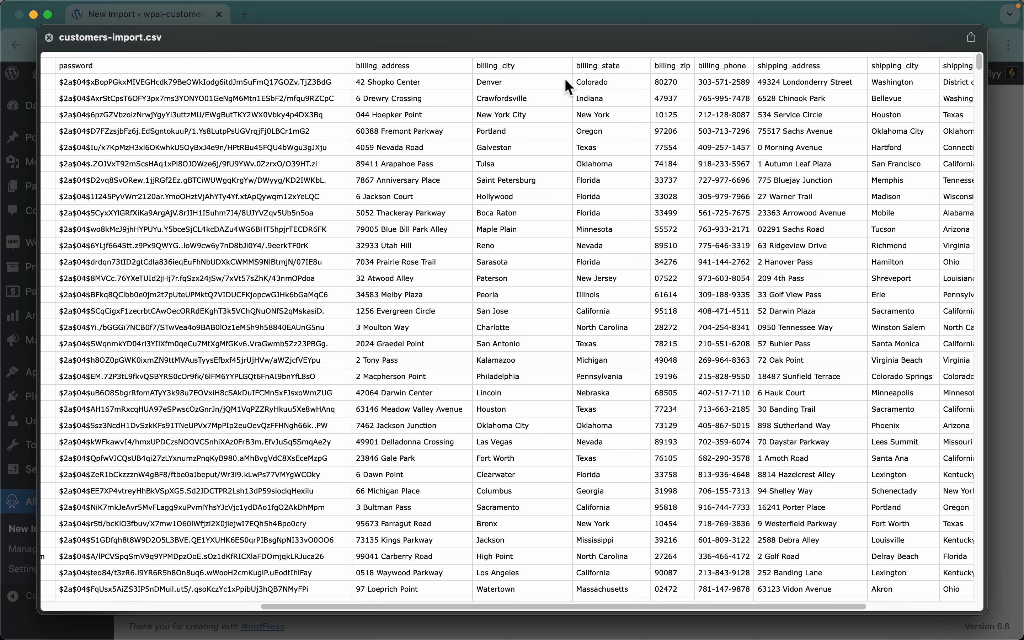
- Finish viewing the customers-import.csv preview, close it, and set the import to create new WooCommerce Customers
{"action": "scroll", "coordinate": [692, 91], "scroll_direction": "right", "scroll_amount": 8}
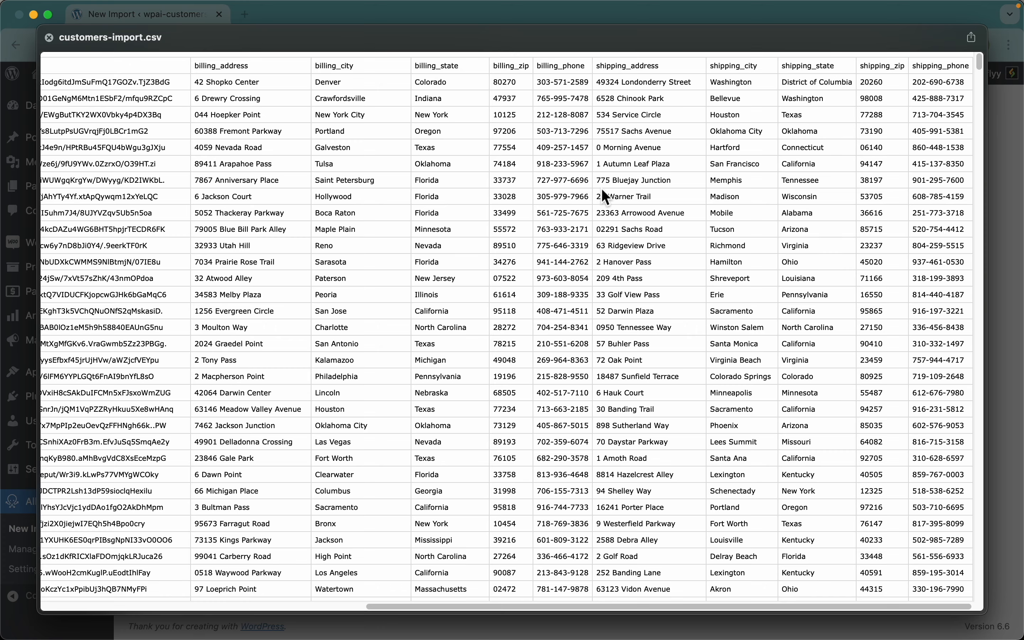
{"action": "key", "text": "space"}
{"action": "key", "text": "Return"}
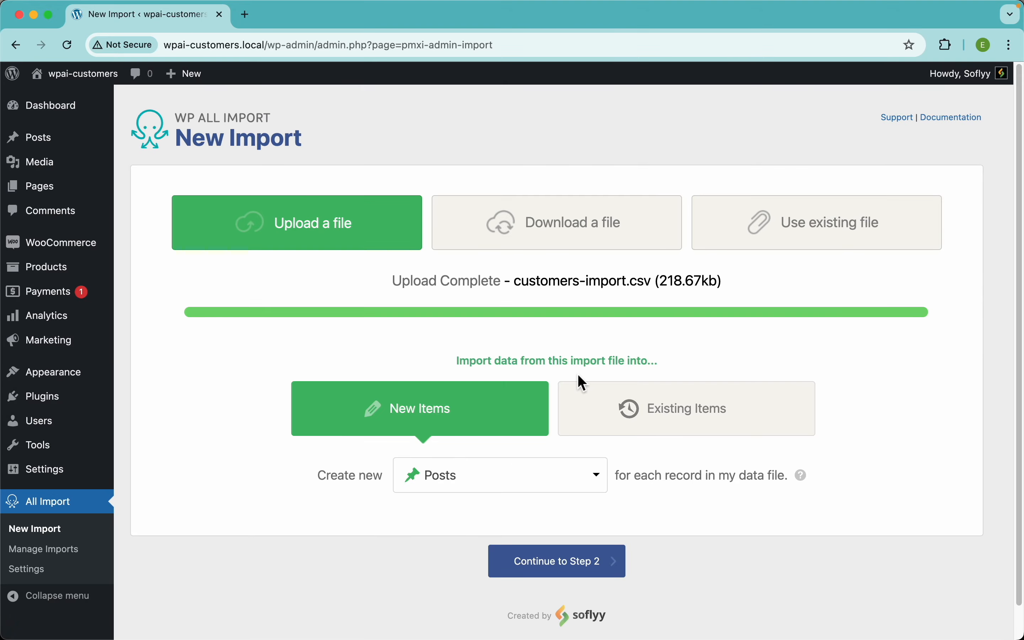
{"action": "scroll", "coordinate": [579, 379], "scroll_direction": "down", "scroll_amount": 2}
{"action": "left_click", "coordinate": [497, 459]}
{"action": "scroll", "coordinate": [491, 533], "scroll_direction": "down", "scroll_amount": 5}
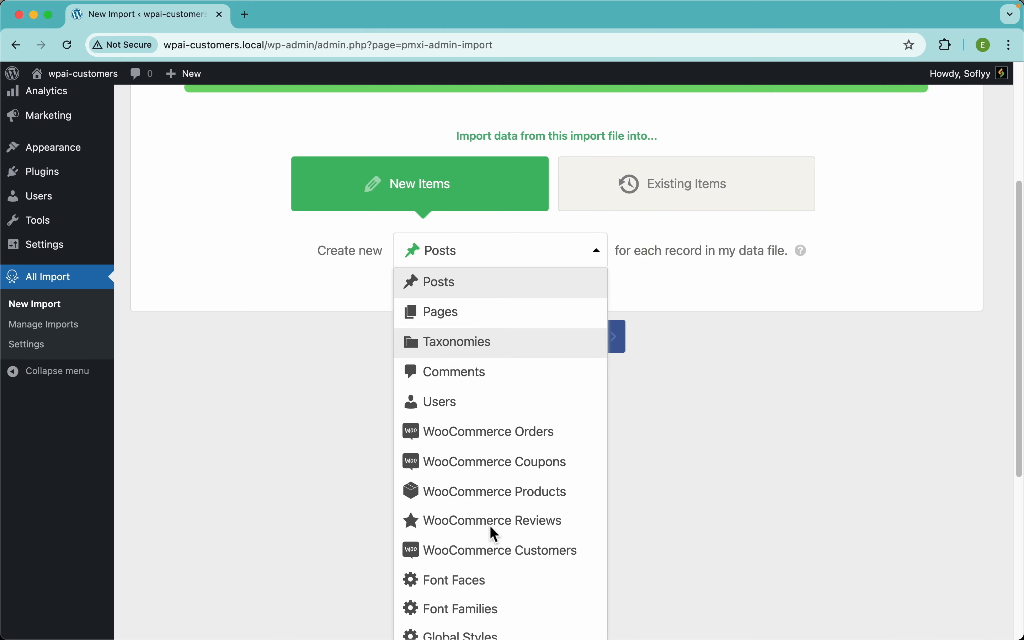
{"action": "left_click", "coordinate": [540, 548]}
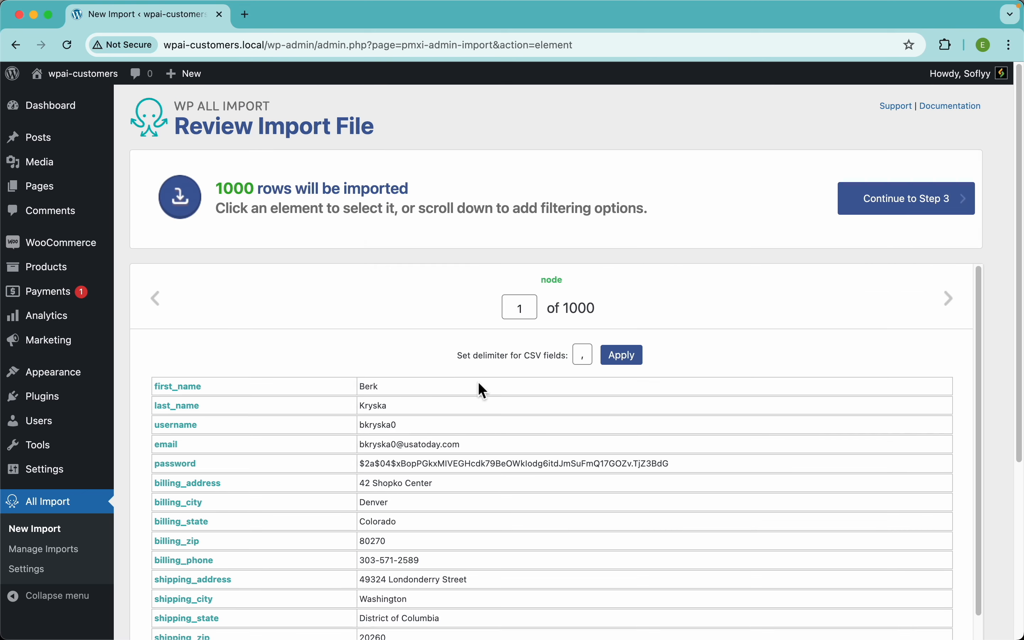
- Continue past the file review, map first_name, last_name, username, email and password to Customer Account Info, and mark the password as hashed from another WordPress site
{"action": "scroll", "coordinate": [472, 203], "scroll_direction": "down", "scroll_amount": 3}
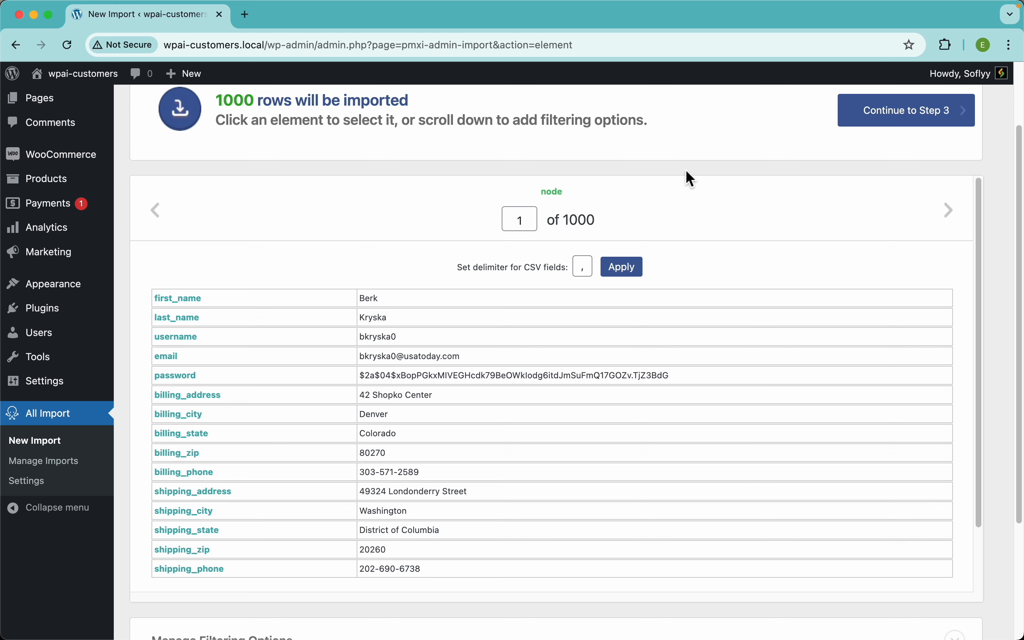
{"action": "scroll", "coordinate": [690, 178], "scroll_direction": "up", "scroll_amount": 3}
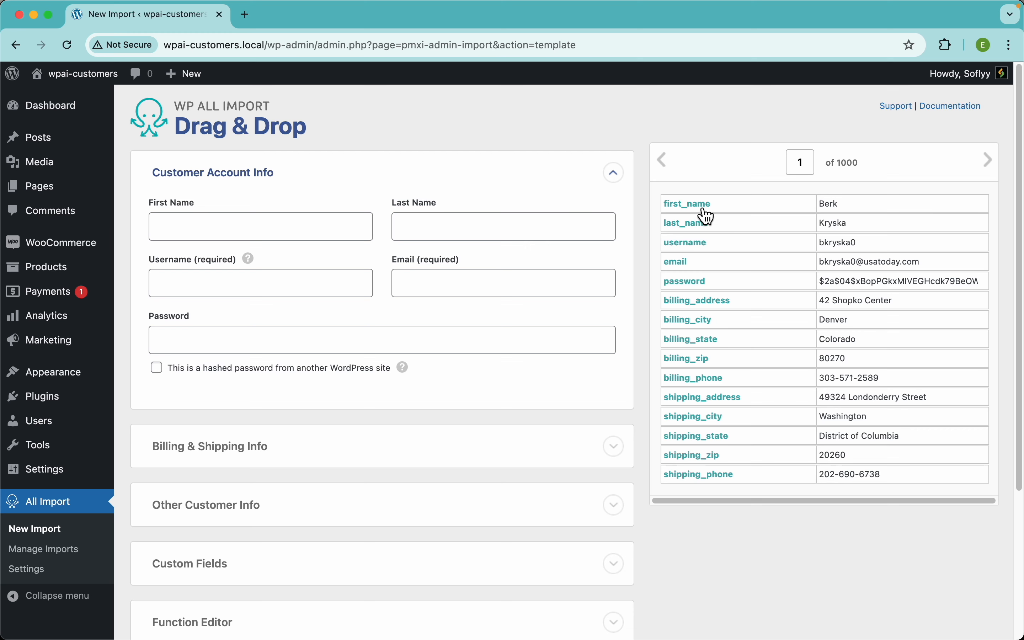
{"action": "left_click_drag", "start_coordinate": [704, 212], "coordinate": [342, 244]}
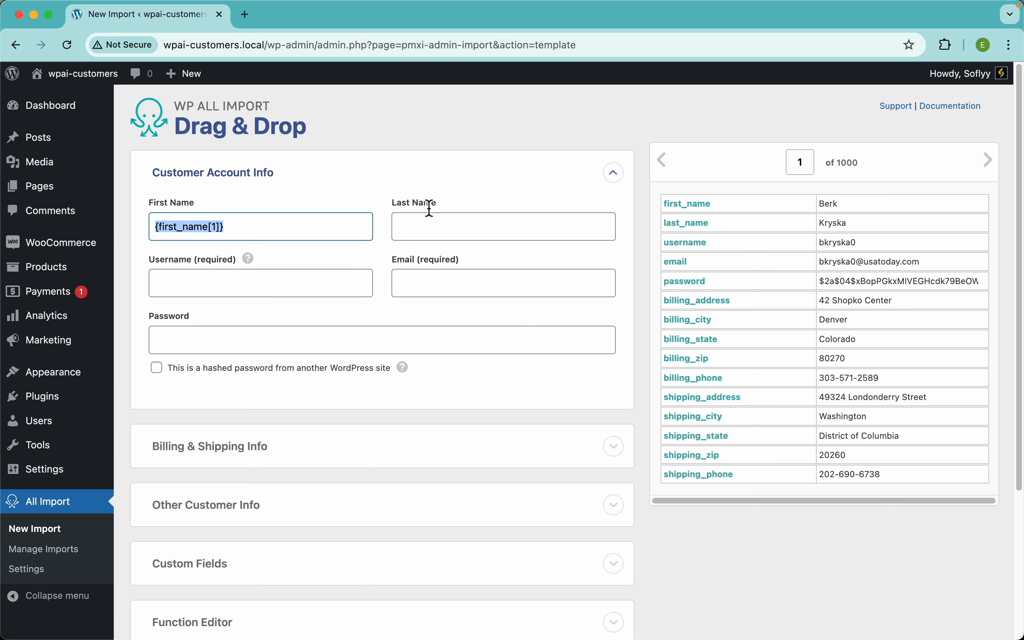
{"action": "left_click_drag", "start_coordinate": [700, 229], "coordinate": [525, 233]}
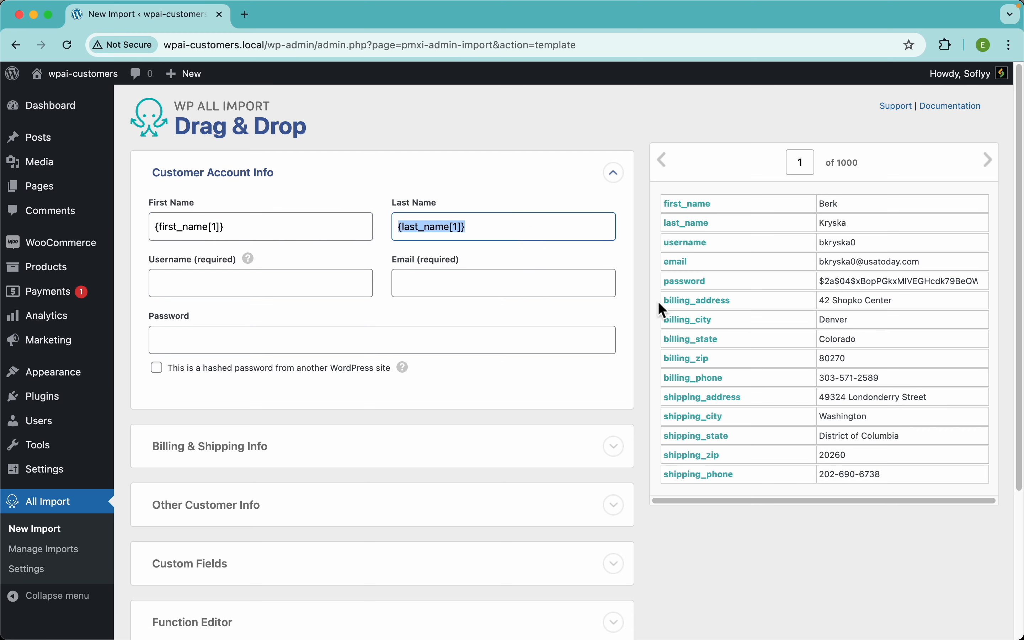
{"action": "left_click_drag", "start_coordinate": [704, 252], "coordinate": [363, 286]}
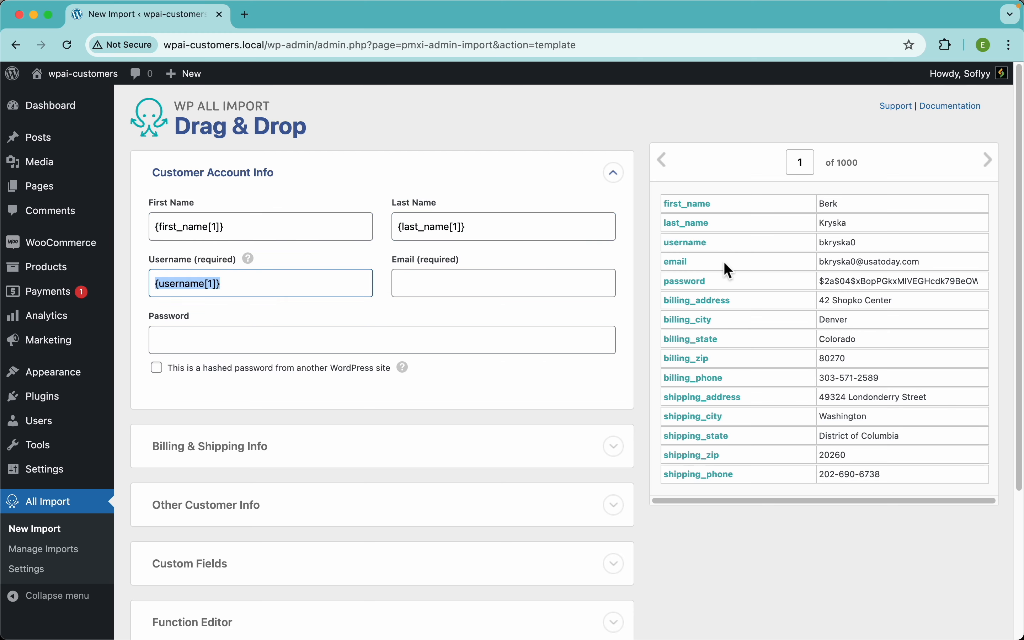
{"action": "left_click_drag", "start_coordinate": [693, 273], "coordinate": [548, 292]}
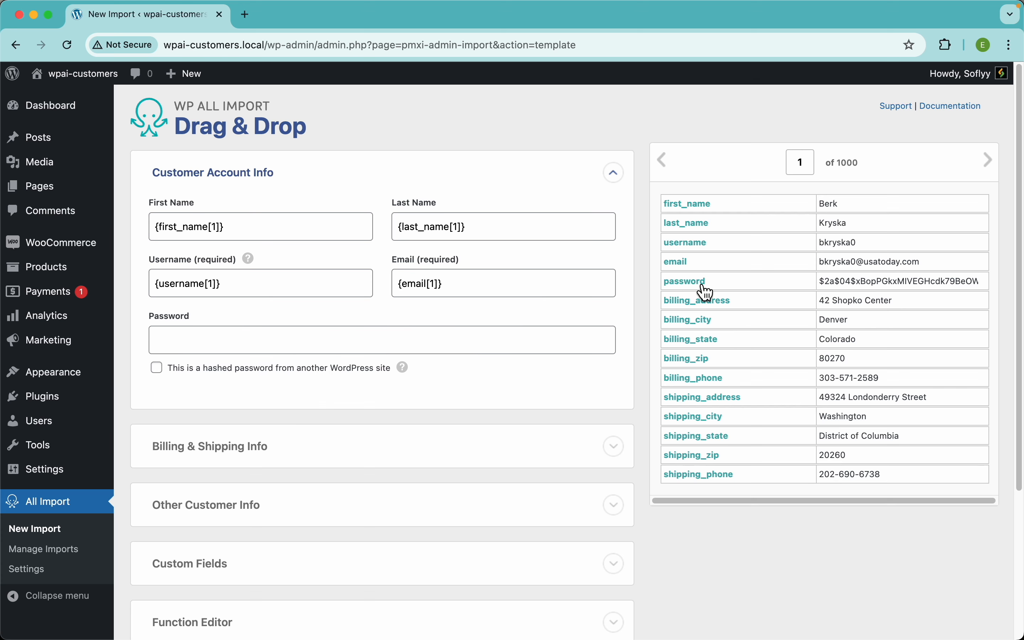
{"action": "left_click_drag", "start_coordinate": [706, 292], "coordinate": [484, 340]}
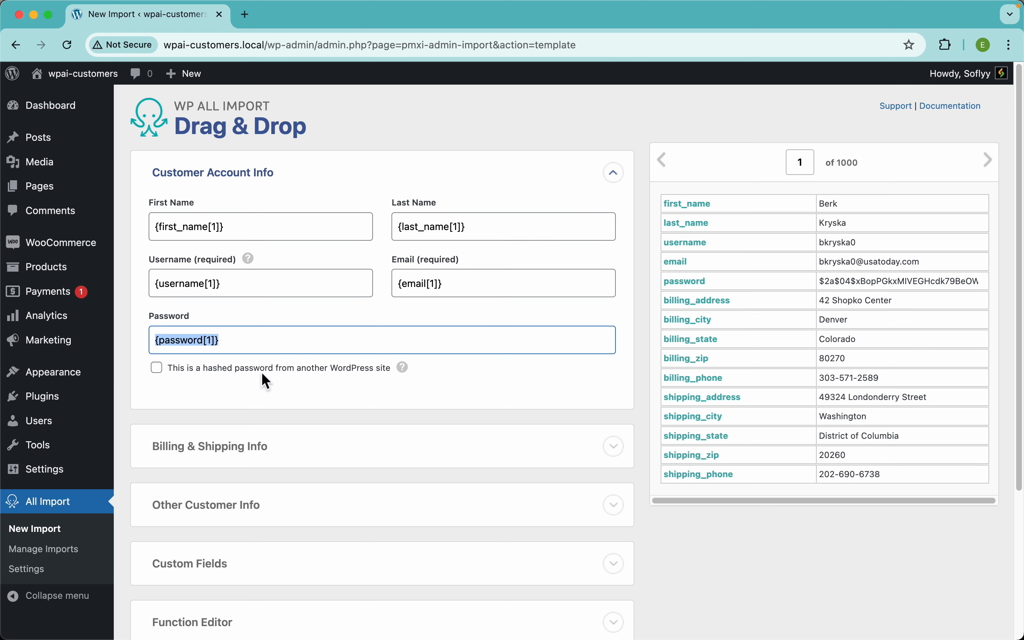
{"action": "left_click", "coordinate": [272, 370]}
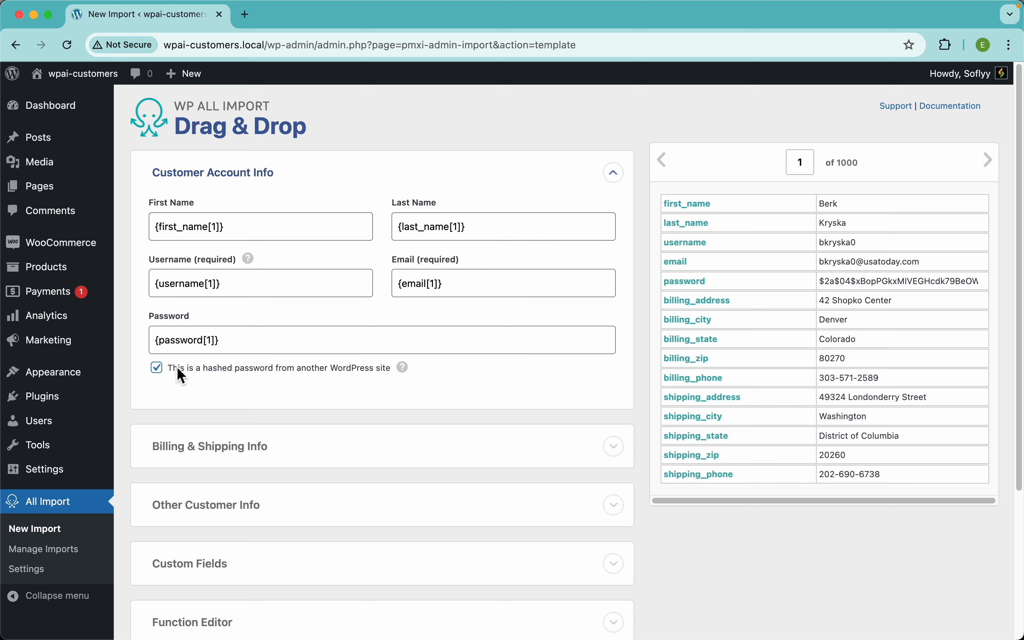
- Expand the Billing & Shipping Info section and choose to import the shipping address instead of copying it from billing
{"action": "scroll", "coordinate": [258, 388], "scroll_direction": "down", "scroll_amount": 5}
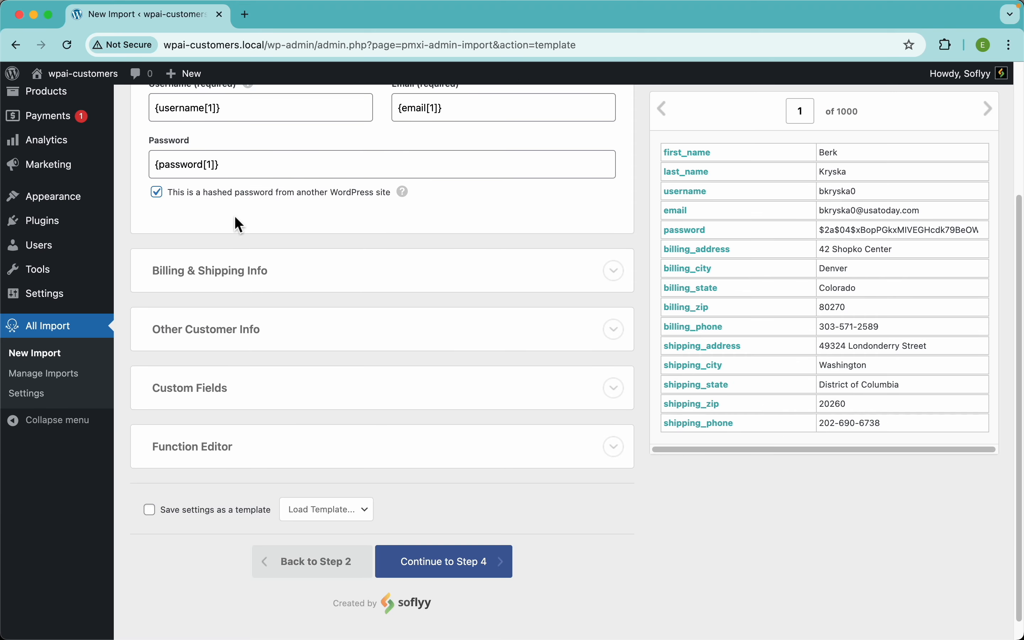
{"action": "left_click", "coordinate": [257, 285]}
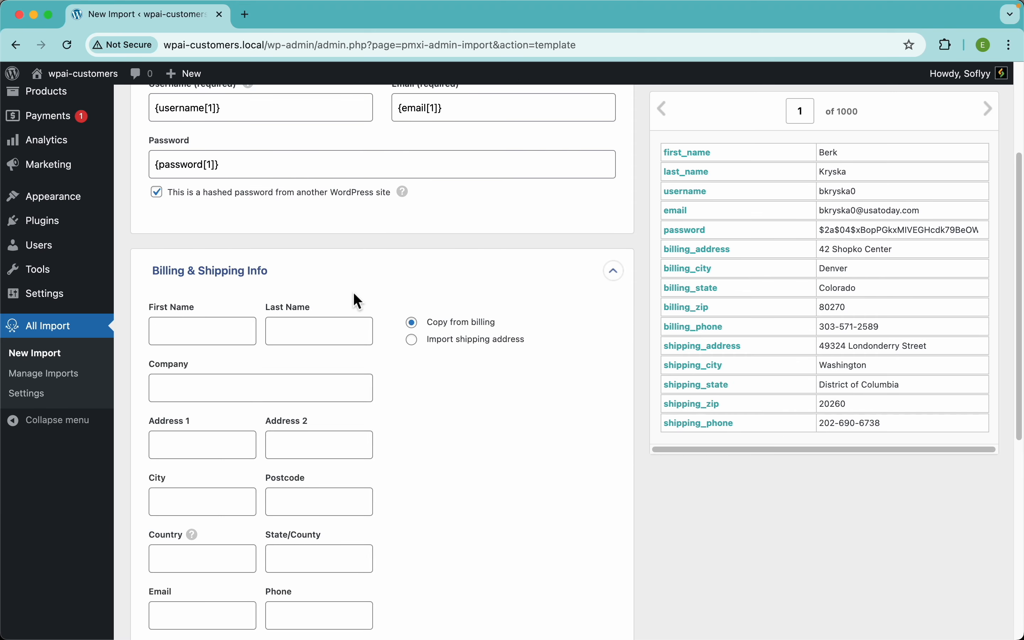
{"action": "scroll", "coordinate": [406, 383], "scroll_direction": "down", "scroll_amount": 4}
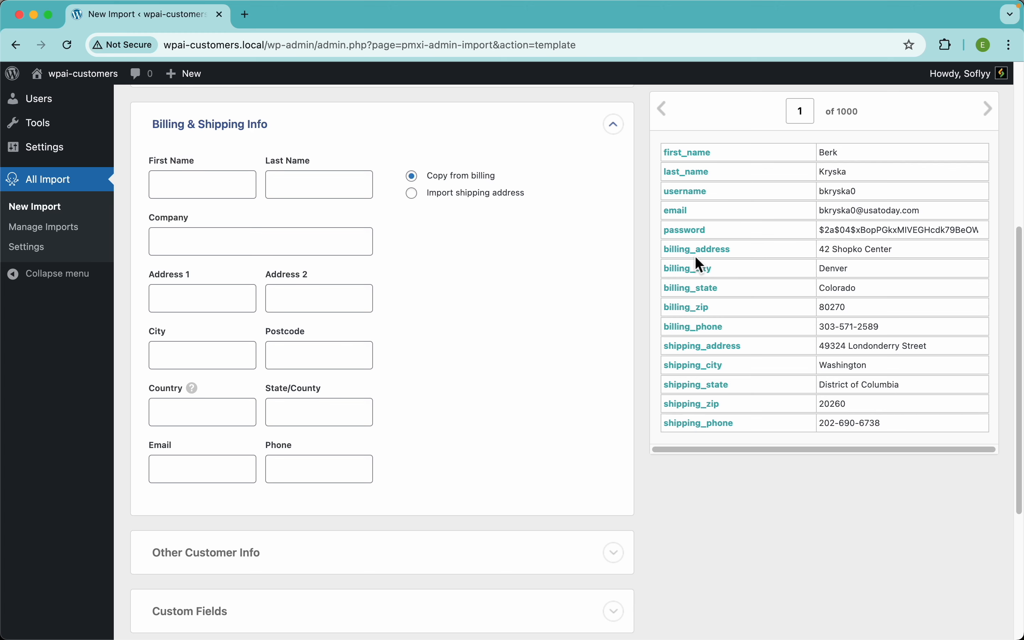
{"action": "left_click", "coordinate": [466, 194]}
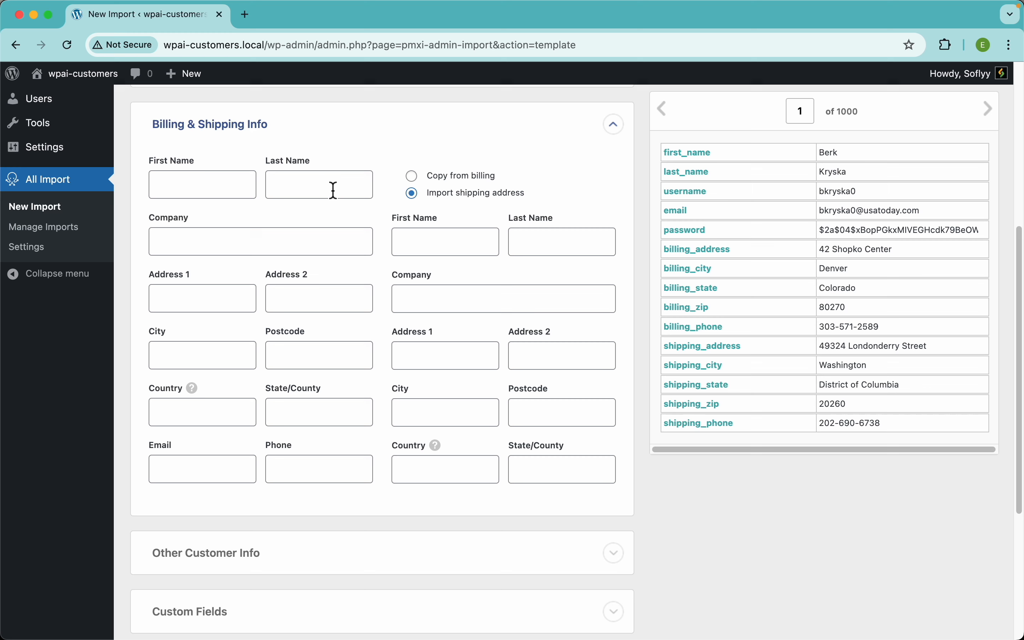
- Map first_name, last_name, billing_address, billing_city and billing_zip to the billing name, Address 1, City and Postcode fields
{"action": "left_click_drag", "start_coordinate": [678, 154], "coordinate": [244, 194]}
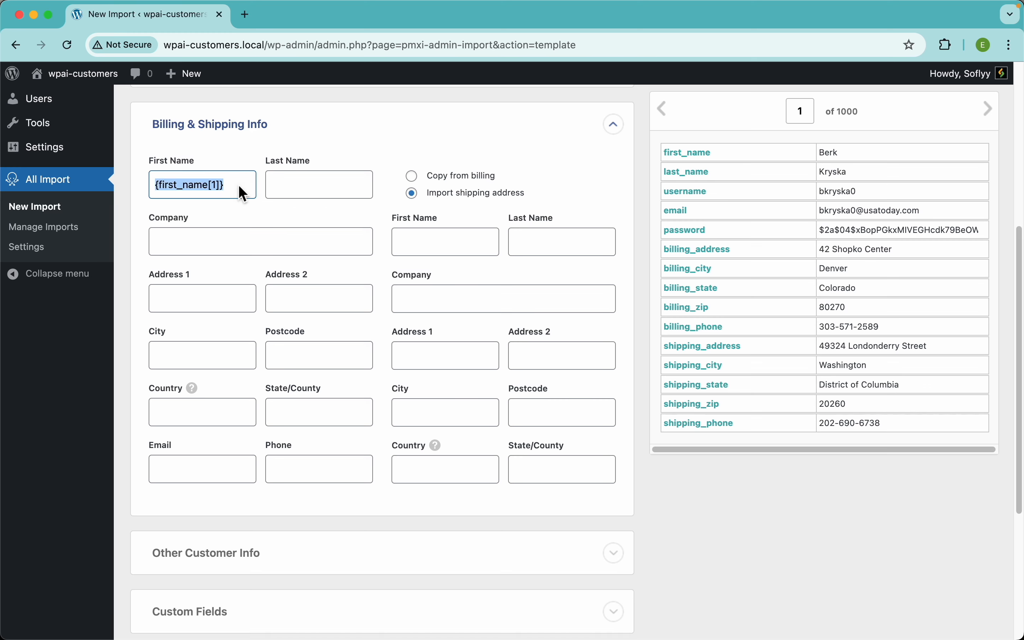
{"action": "left_click_drag", "start_coordinate": [688, 173], "coordinate": [304, 194]}
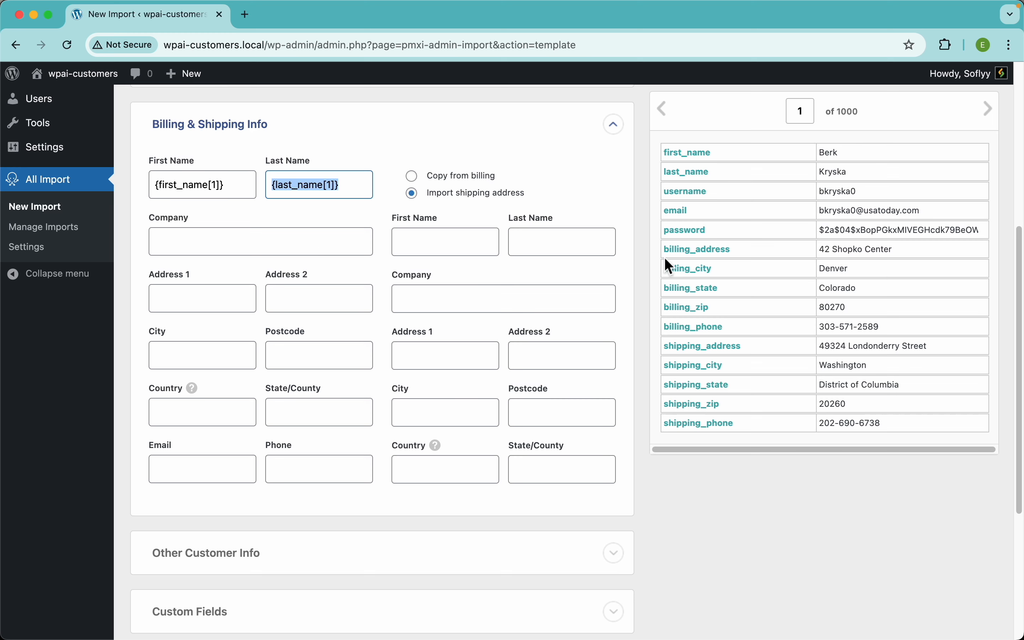
{"action": "left_click_drag", "start_coordinate": [696, 255], "coordinate": [170, 315]}
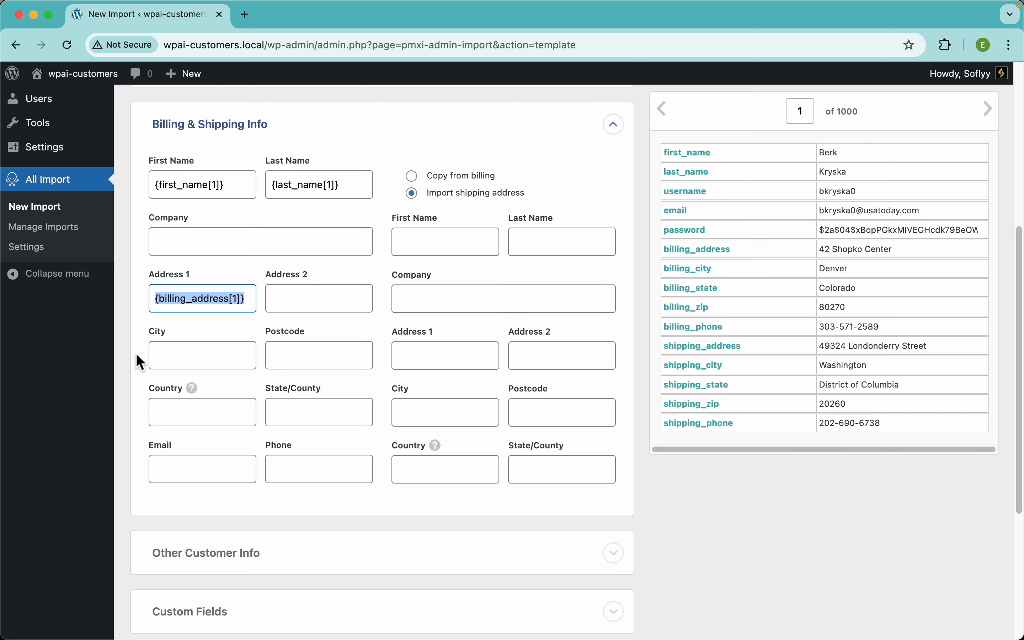
{"action": "left_click_drag", "start_coordinate": [688, 270], "coordinate": [236, 359]}
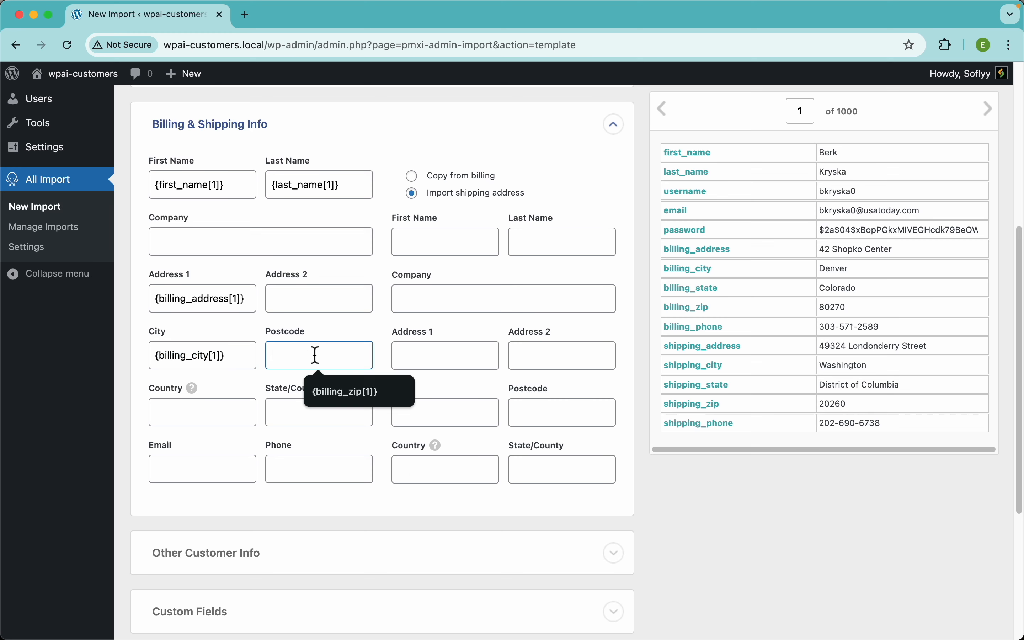
{"action": "left_click_drag", "start_coordinate": [682, 311], "coordinate": [320, 358]}
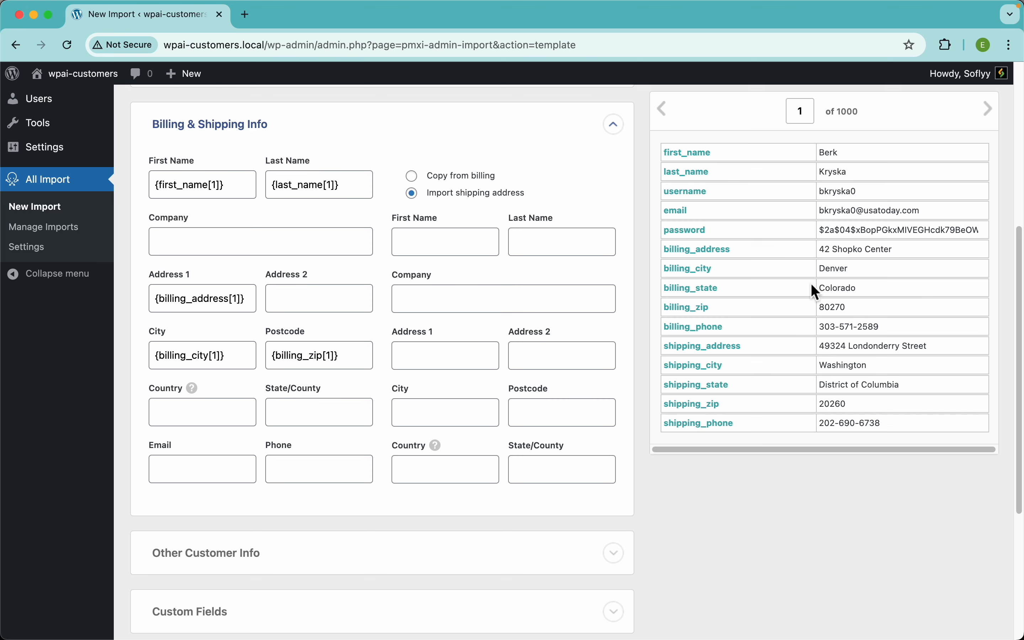
- Set the billing country to US and map billing_state, email and billing_phone to the billing State/County, Email and Phone fields
{"action": "left_click", "coordinate": [224, 417]}
{"action": "type", "text": "US"}
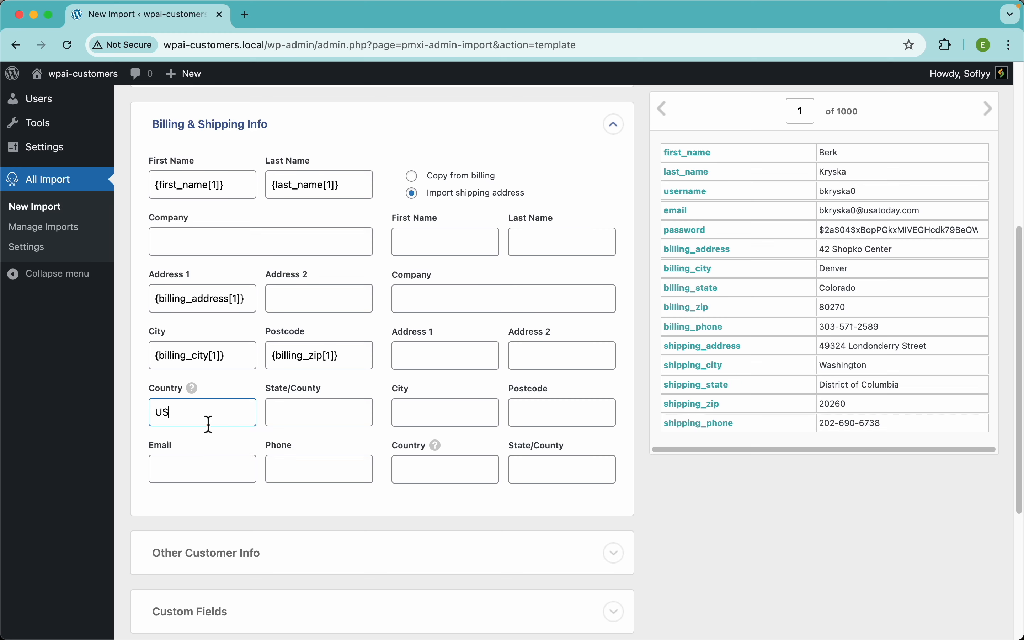
{"action": "mouse_move", "coordinate": [201, 393]}
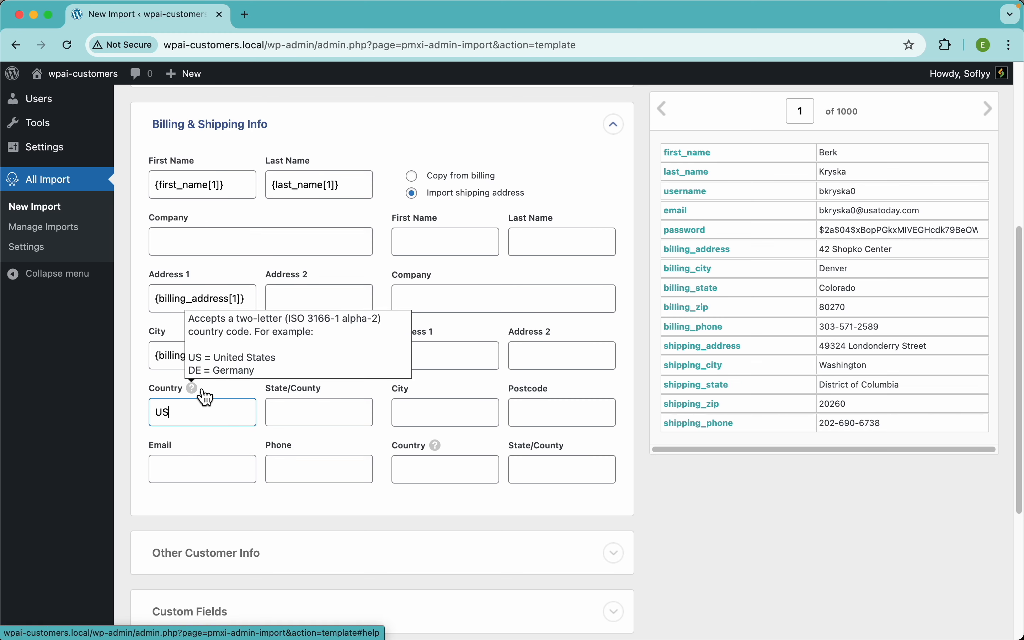
{"action": "left_click", "coordinate": [302, 411]}
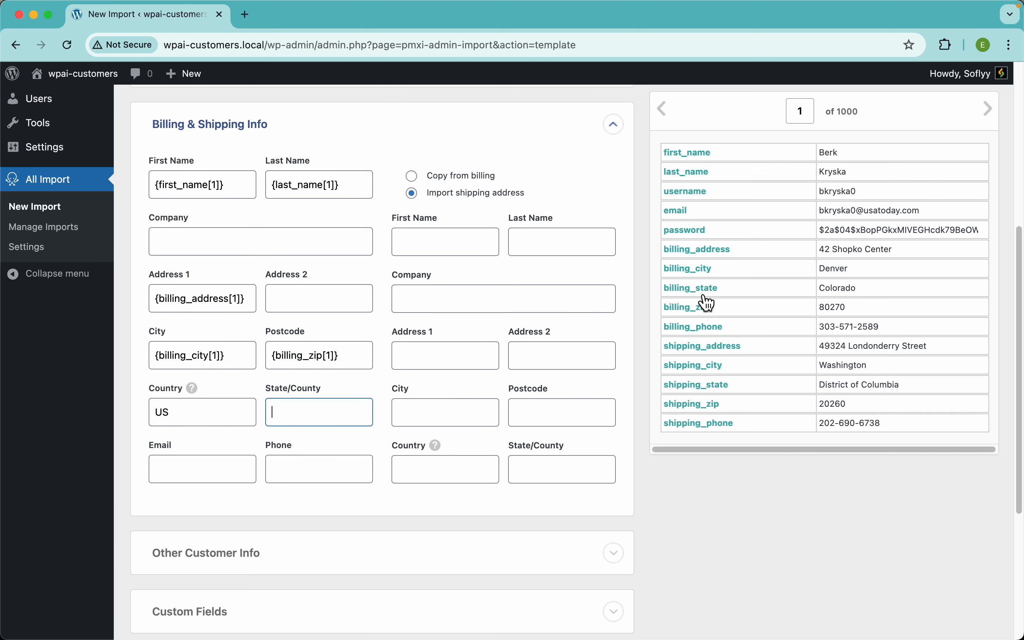
{"action": "left_click_drag", "start_coordinate": [702, 292], "coordinate": [334, 426]}
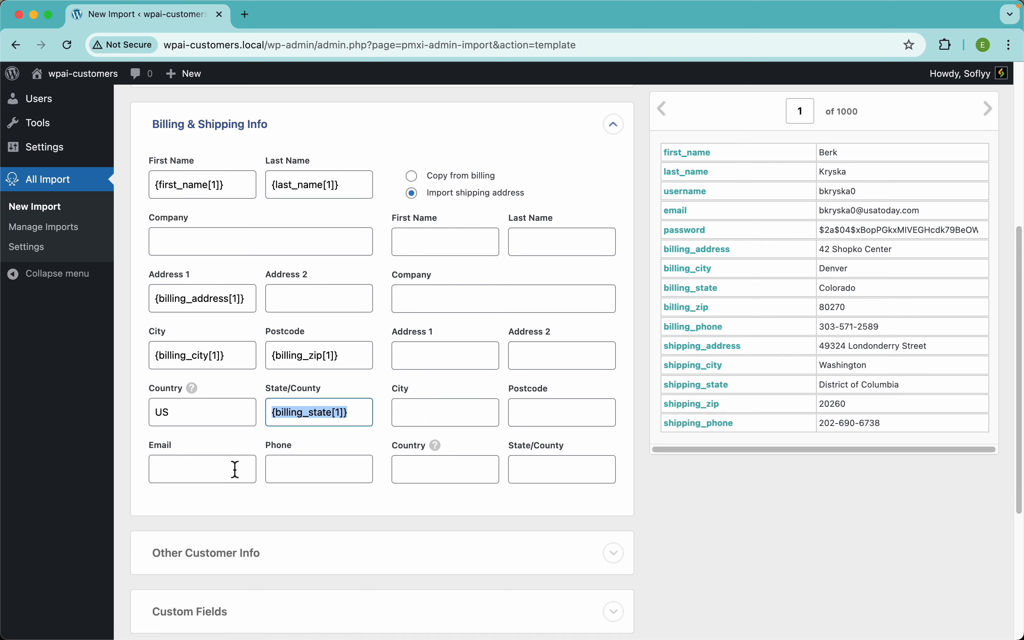
{"action": "left_click_drag", "start_coordinate": [680, 220], "coordinate": [204, 475]}
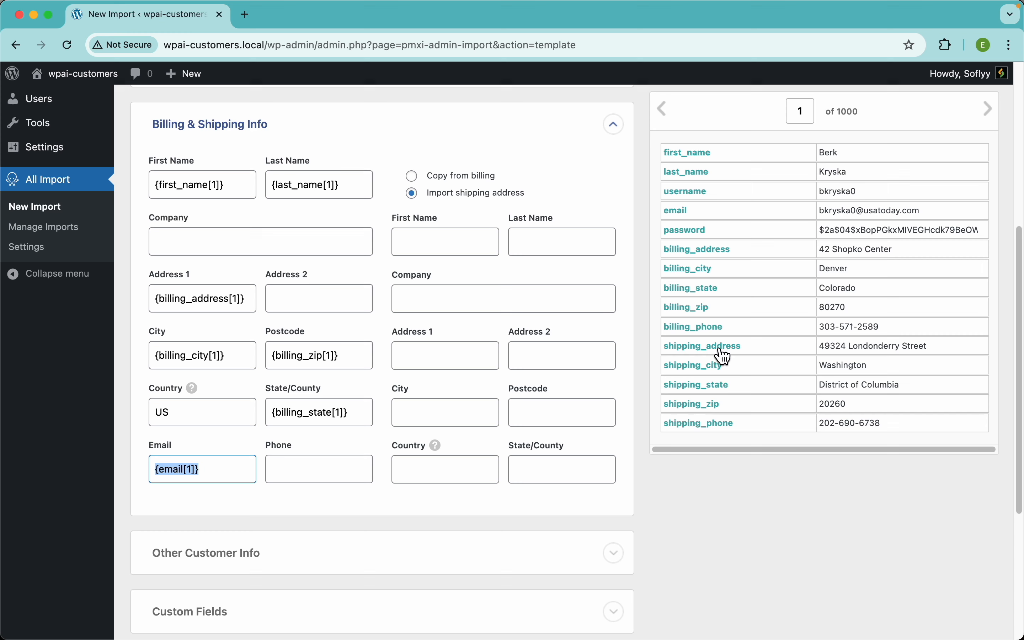
{"action": "left_click_drag", "start_coordinate": [713, 332], "coordinate": [338, 472]}
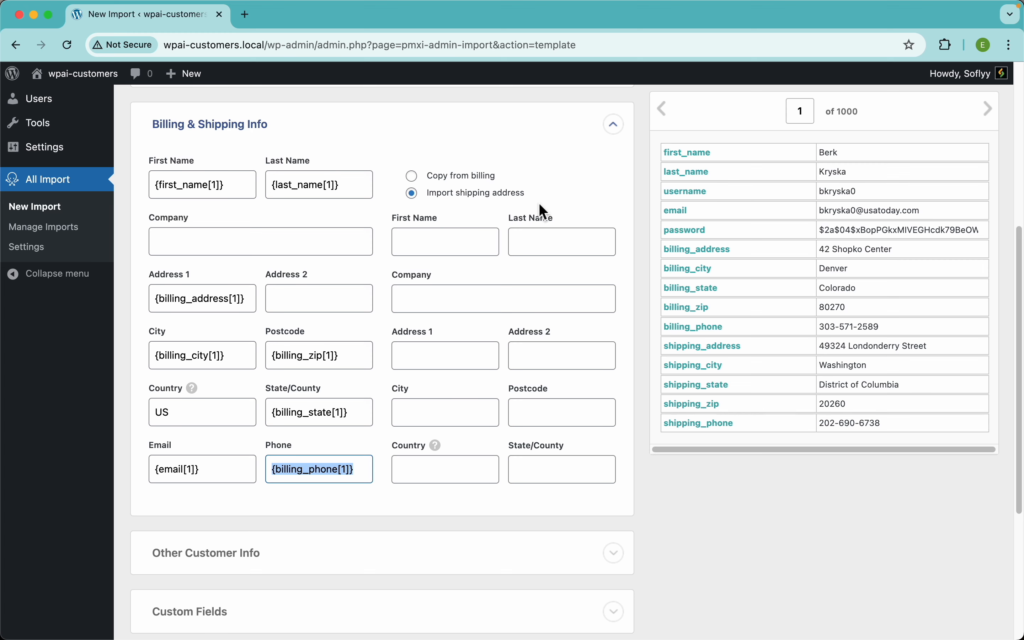
- Map first_name, last_name, shipping_address, shipping_city, shipping_zip and shipping_state to the matching shipping fields, with the country set to US
{"action": "left_click_drag", "start_coordinate": [703, 164], "coordinate": [484, 247]}
{"action": "left_click_drag", "start_coordinate": [701, 178], "coordinate": [587, 249]}
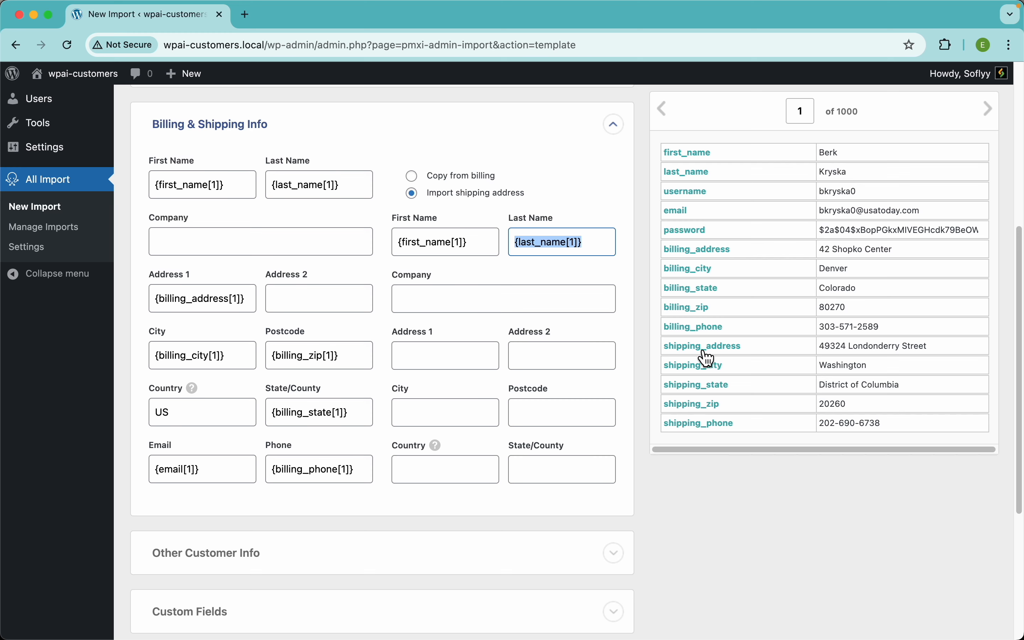
{"action": "left_click_drag", "start_coordinate": [703, 351], "coordinate": [452, 361]}
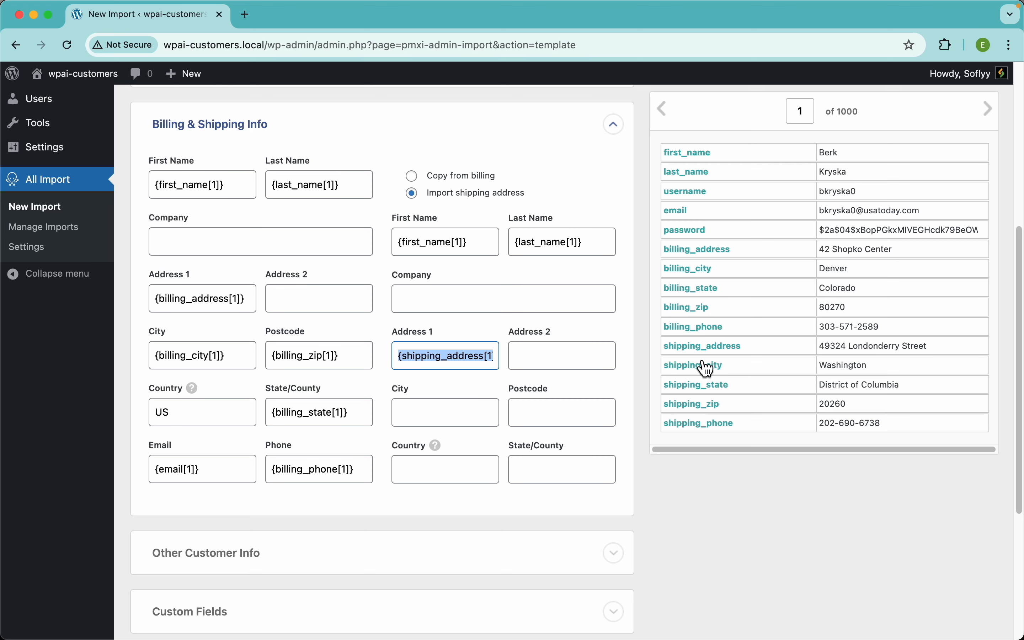
{"action": "left_click_drag", "start_coordinate": [704, 366], "coordinate": [465, 401]}
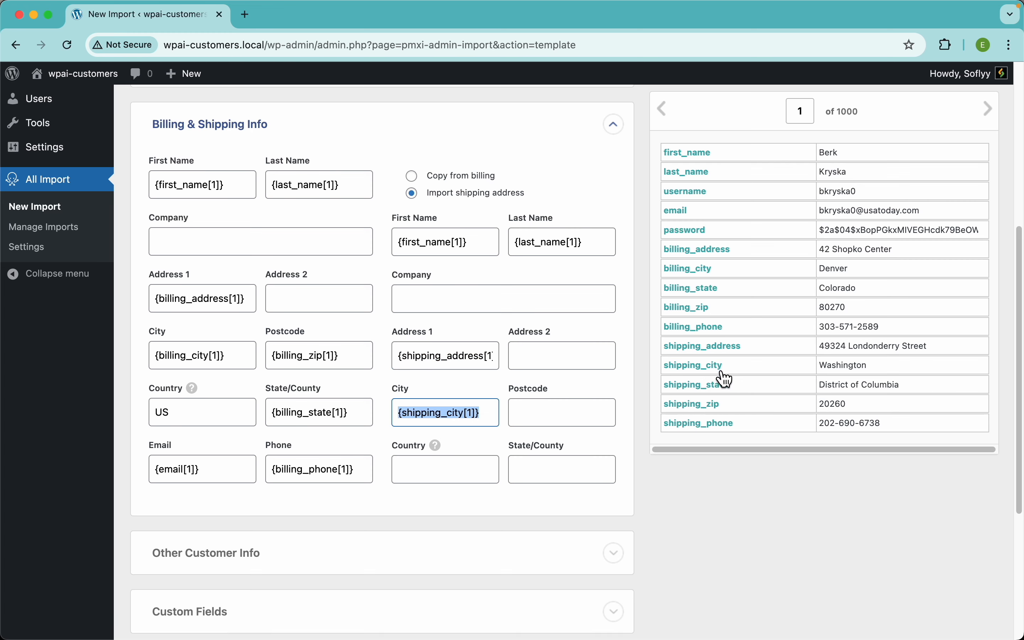
{"action": "left_click_drag", "start_coordinate": [706, 405], "coordinate": [577, 419]}
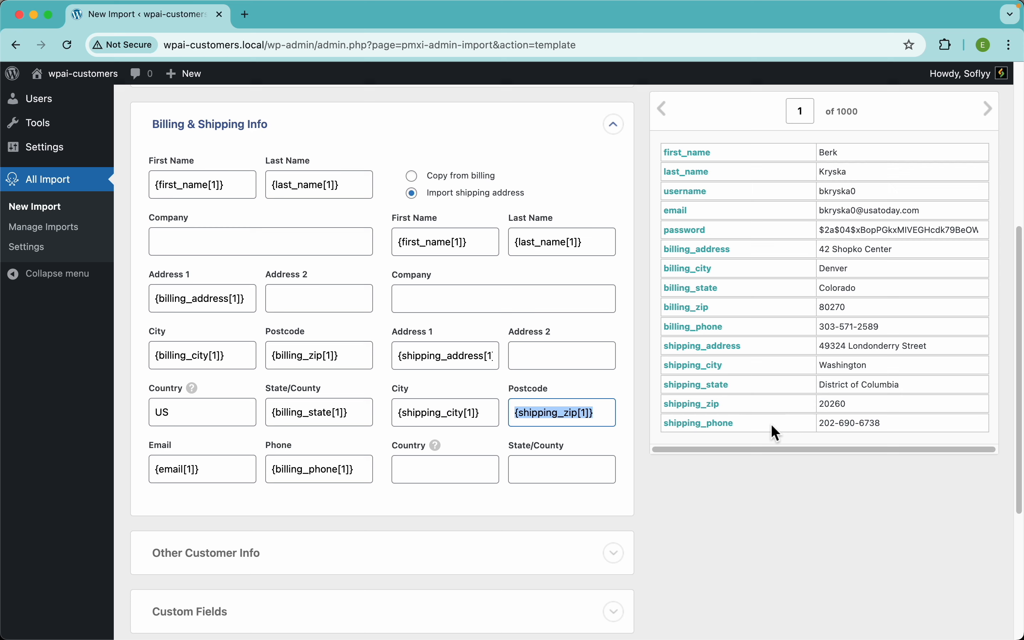
{"action": "left_click", "coordinate": [476, 473]}
{"action": "type", "text": "US"}
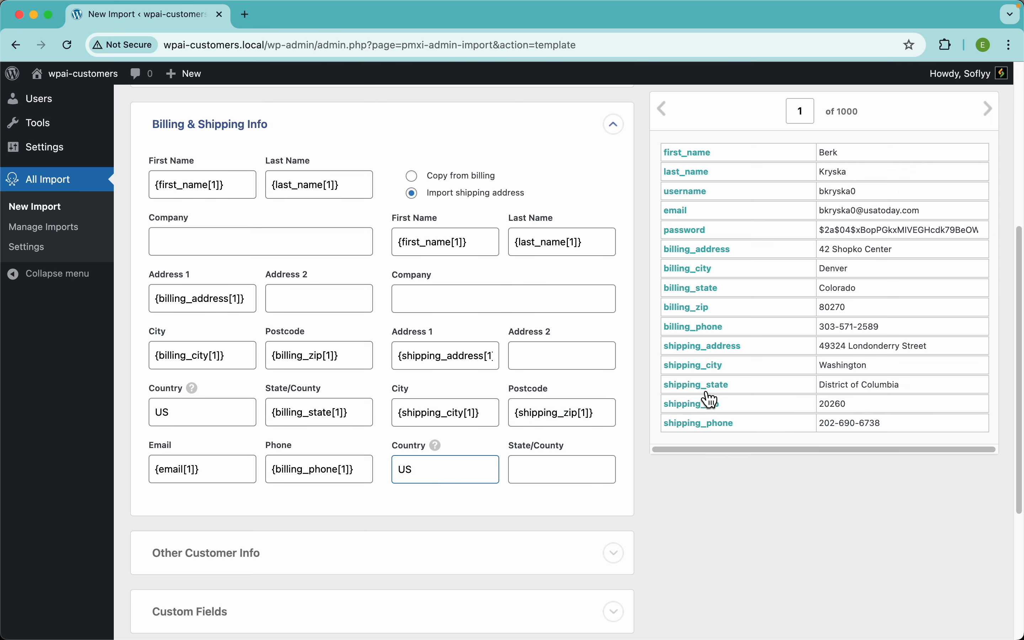
{"action": "left_click_drag", "start_coordinate": [708, 387], "coordinate": [572, 474]}
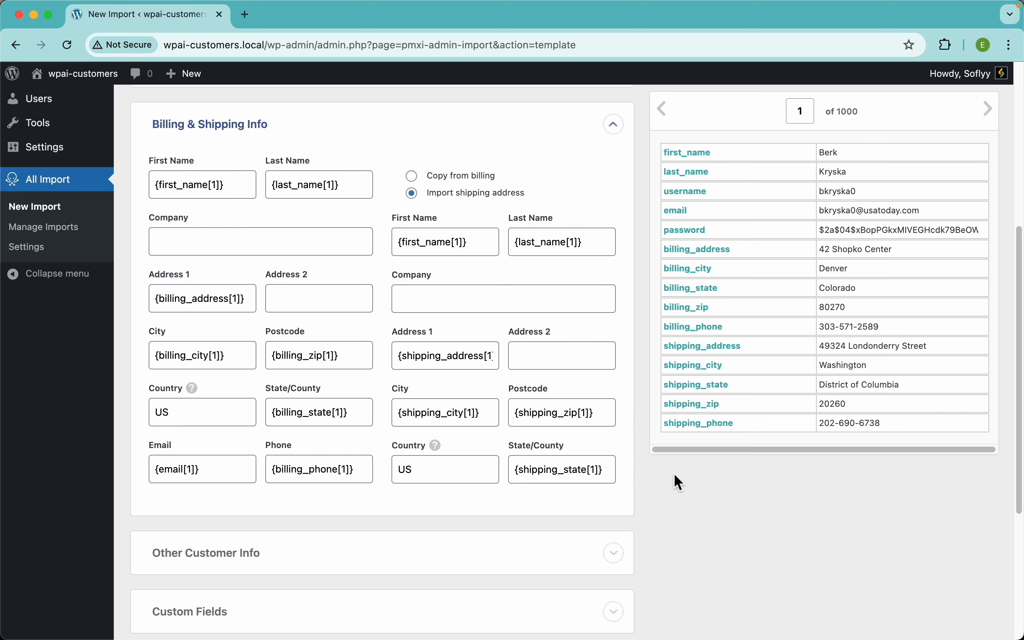
- Expand the Other Customer Info section and examine its role and profile fields
{"action": "scroll", "coordinate": [506, 421], "scroll_direction": "down", "scroll_amount": 5}
{"action": "left_click", "coordinate": [345, 344]}
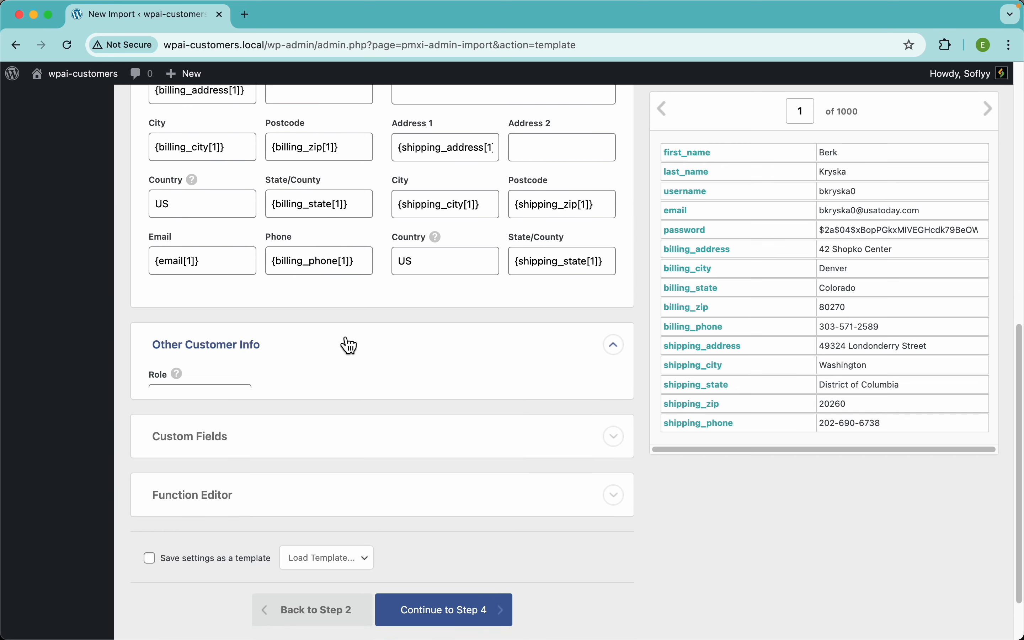
{"action": "scroll", "coordinate": [290, 355], "scroll_direction": "down", "scroll_amount": 3}
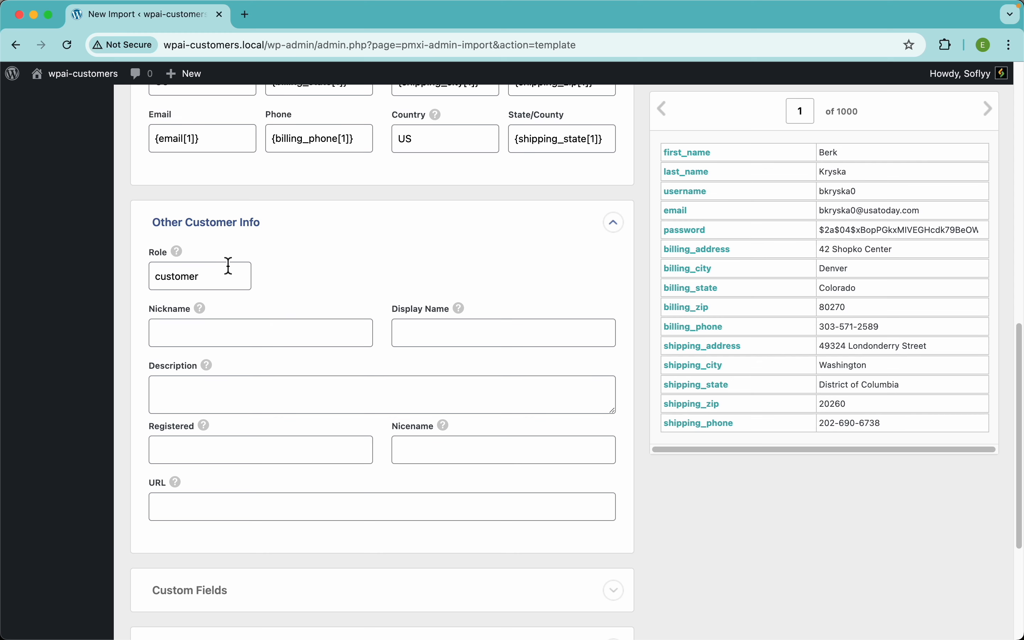
- Collapse Other Customer Info, expand the Custom Fields section to examine its name and value options, and collapse it again
{"action": "mouse_move", "coordinate": [184, 259]}
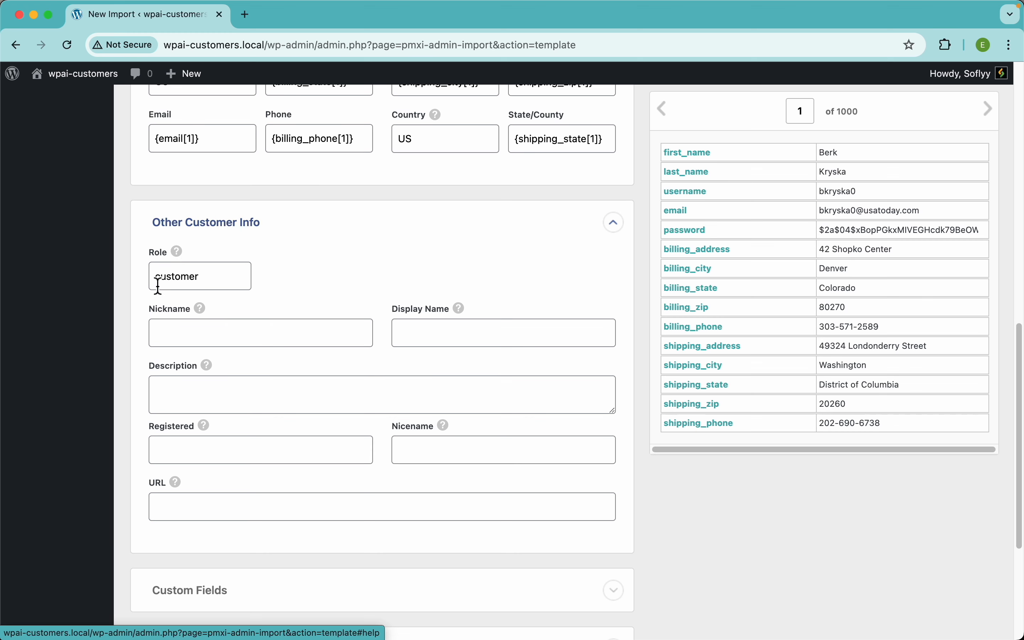
{"action": "scroll", "coordinate": [428, 279], "scroll_direction": "down", "scroll_amount": 2}
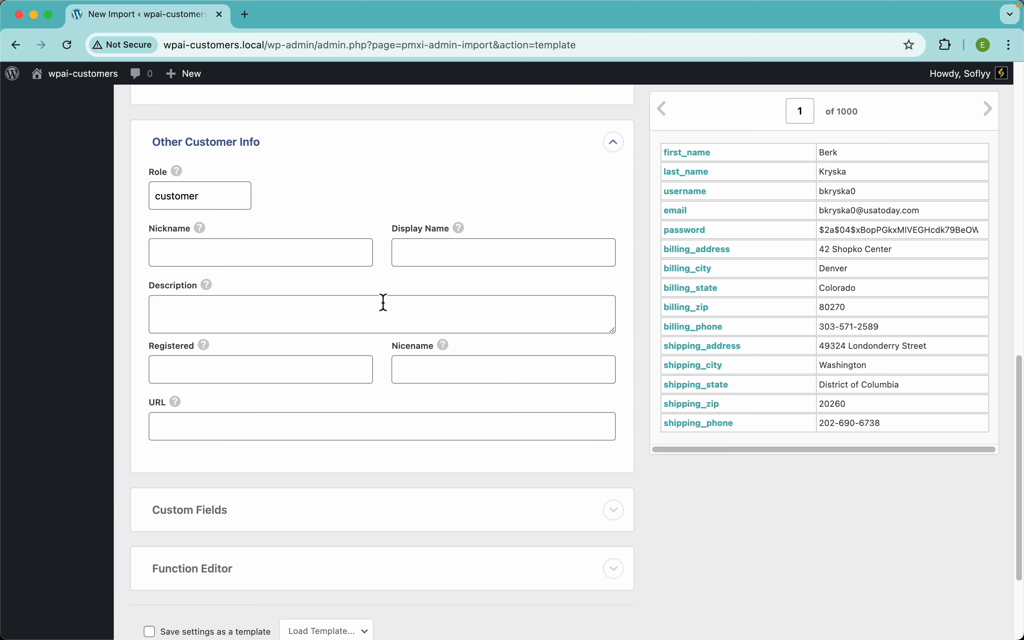
{"action": "left_click", "coordinate": [359, 148]}
{"action": "left_click", "coordinate": [279, 372]}
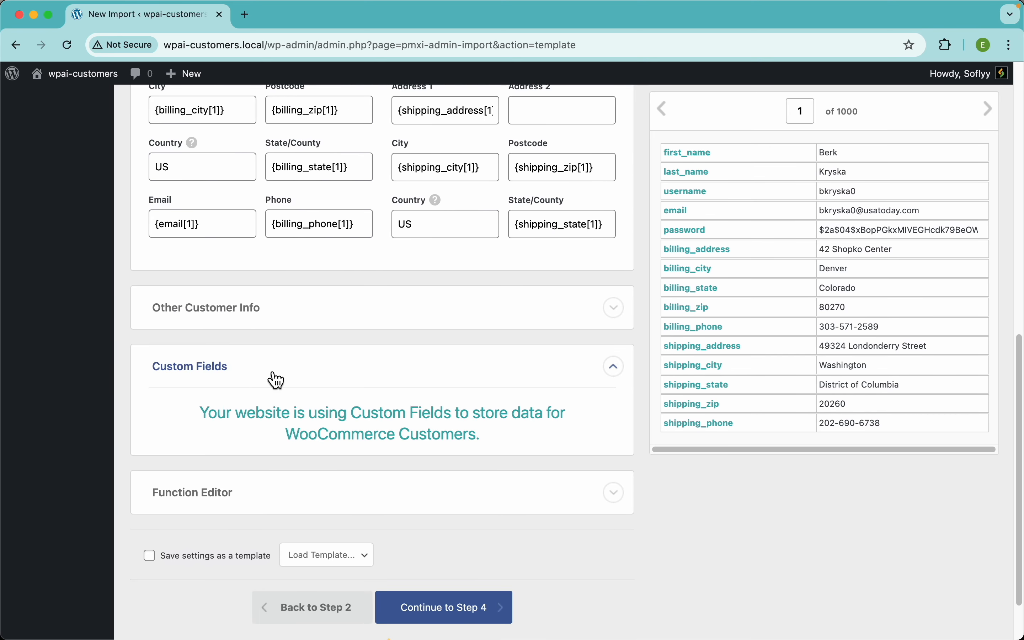
{"action": "scroll", "coordinate": [381, 359], "scroll_direction": "down", "scroll_amount": 4}
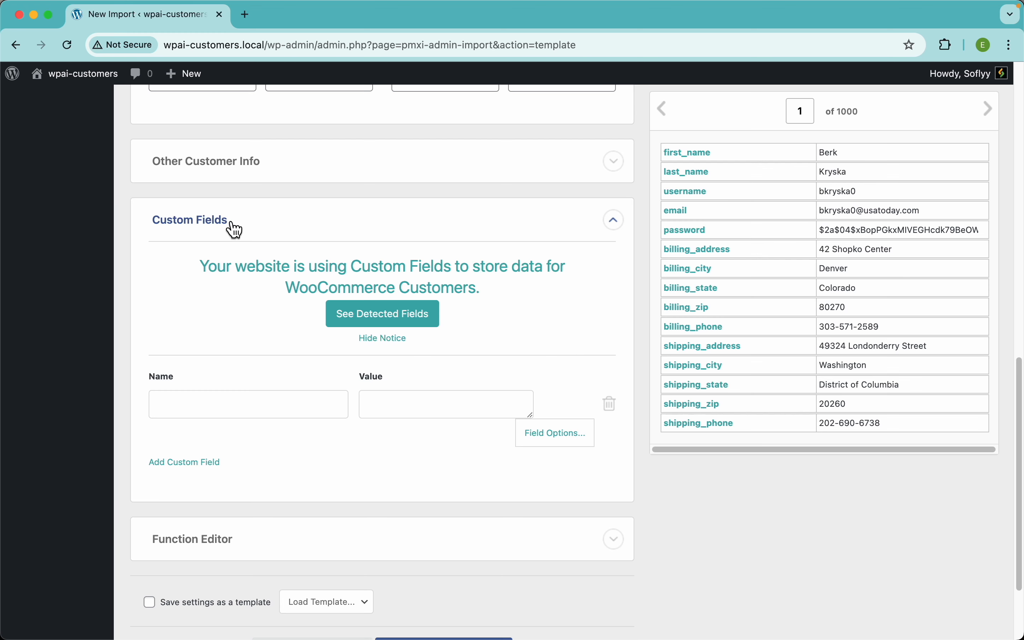
{"action": "left_click", "coordinate": [345, 234]}
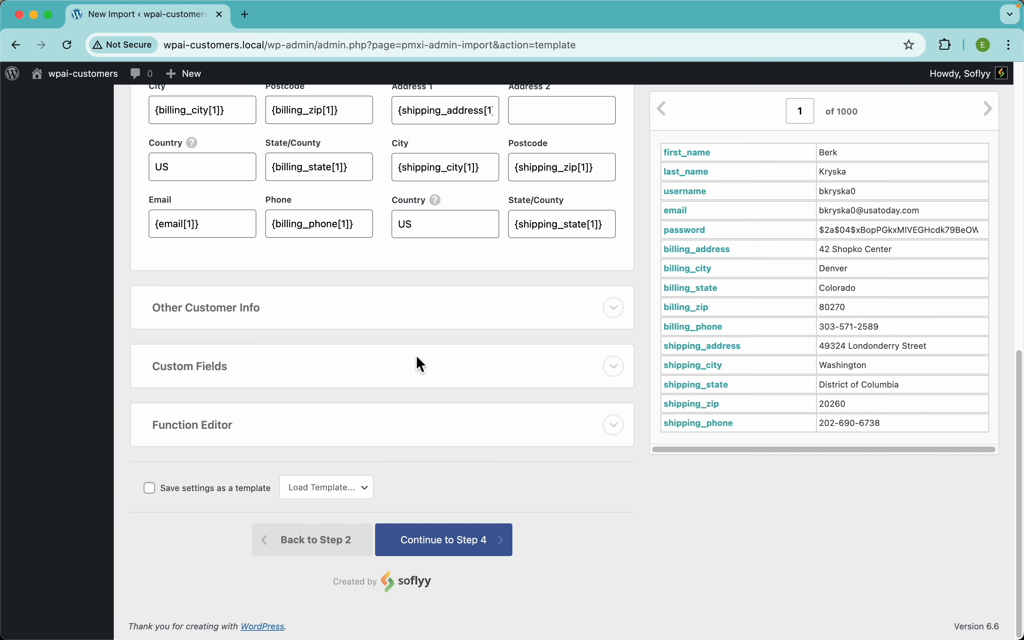
- Review the mapped account, billing and shipping fields and continue to the import settings
{"action": "scroll", "coordinate": [416, 355], "scroll_direction": "up", "scroll_amount": 10}
{"action": "scroll", "coordinate": [416, 262], "scroll_direction": "up", "scroll_amount": 2}
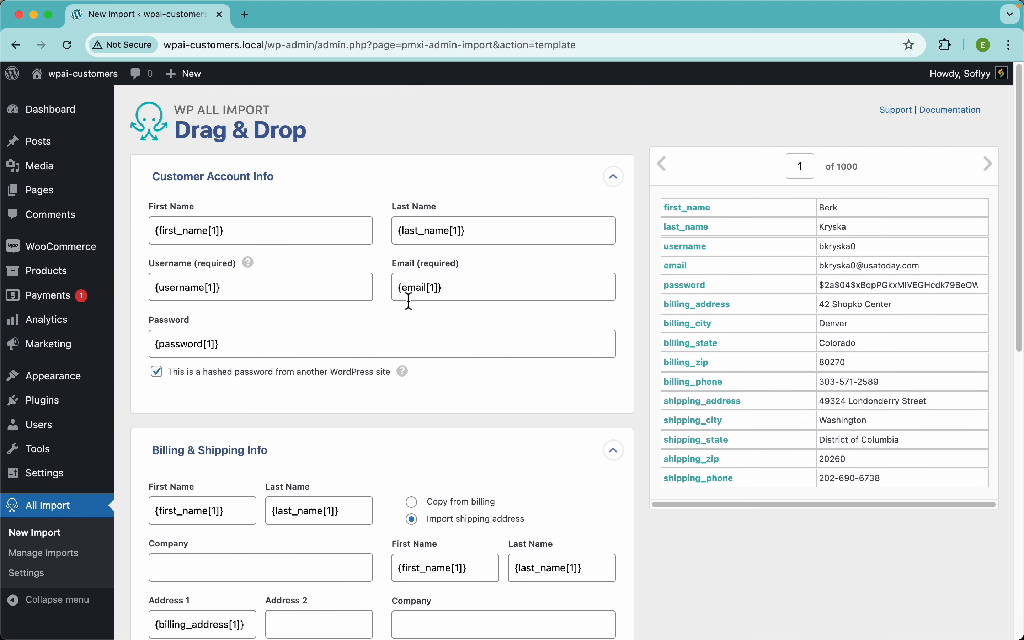
{"action": "scroll", "coordinate": [409, 354], "scroll_direction": "down", "scroll_amount": 5}
{"action": "scroll", "coordinate": [460, 385], "scroll_direction": "down", "scroll_amount": 8}
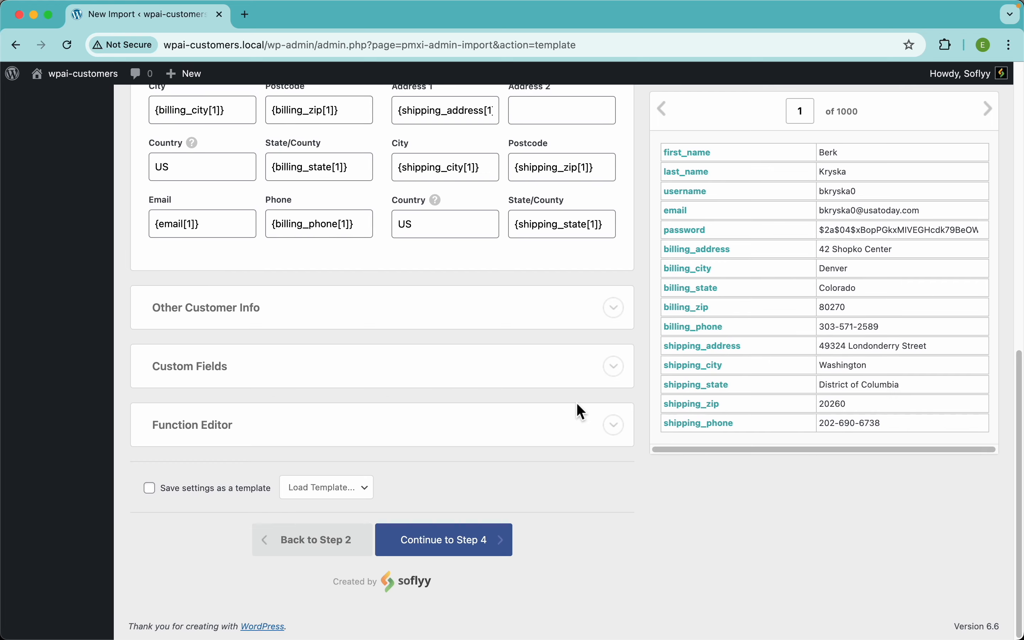
{"action": "left_click", "coordinate": [478, 547]}
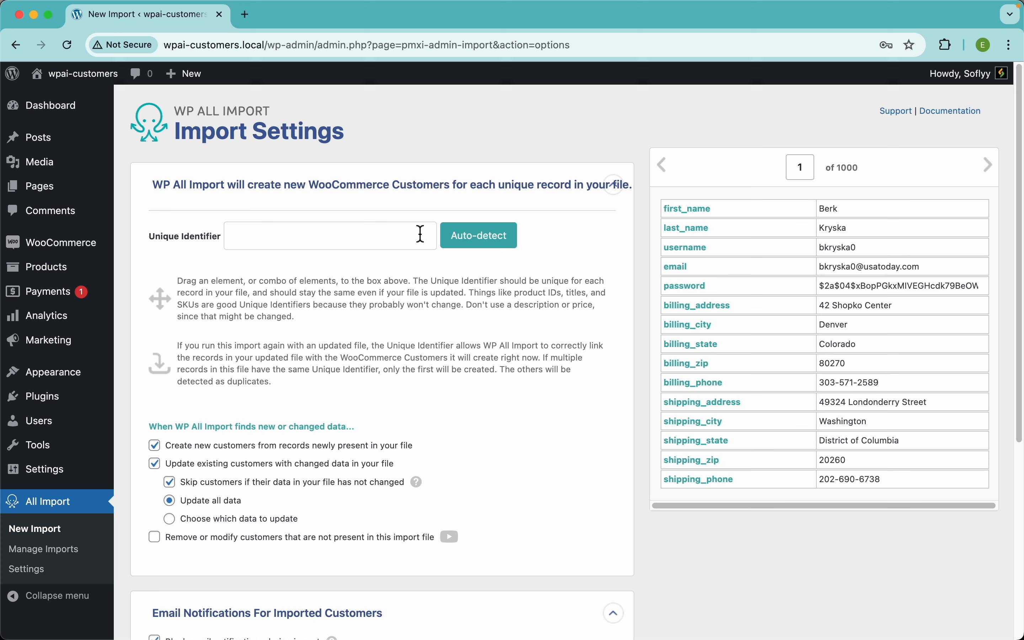
- Auto-detect the unique identifier and extend it with the email element to read {username[1]} - {email[1]}
{"action": "left_click", "coordinate": [485, 253]}
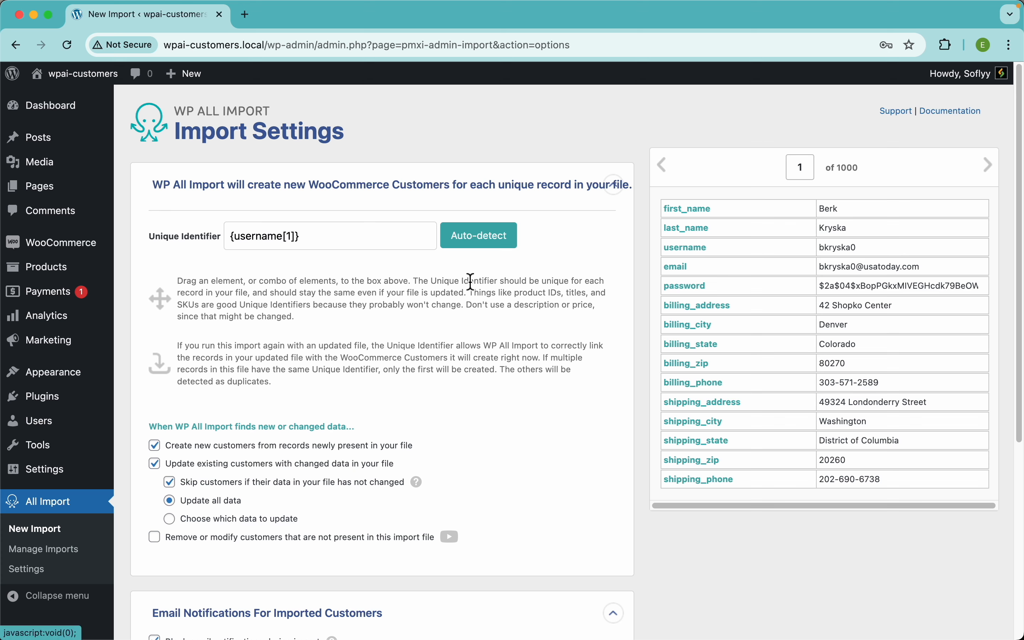
{"action": "left_click", "coordinate": [390, 247]}
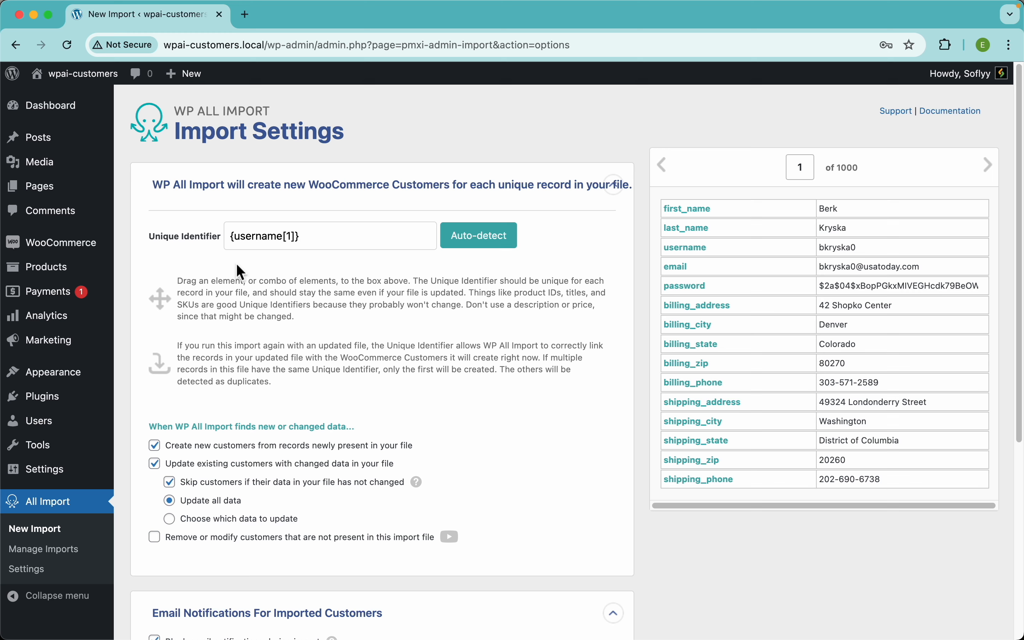
{"action": "type", "text": "-"}
{"action": "left_click_drag", "start_coordinate": [685, 268], "coordinate": [371, 240]}
- Disable creating new customers and updating existing customers, and re-enable both options
{"action": "scroll", "coordinate": [536, 316], "scroll_direction": "down", "scroll_amount": 5}
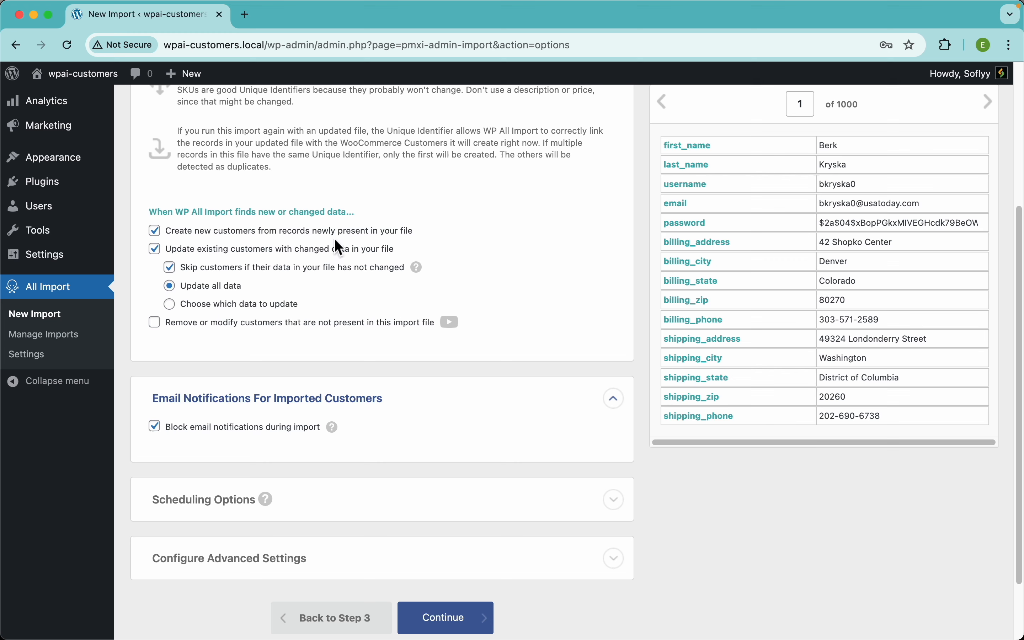
{"action": "left_click", "coordinate": [413, 234]}
{"action": "left_click", "coordinate": [257, 252]}
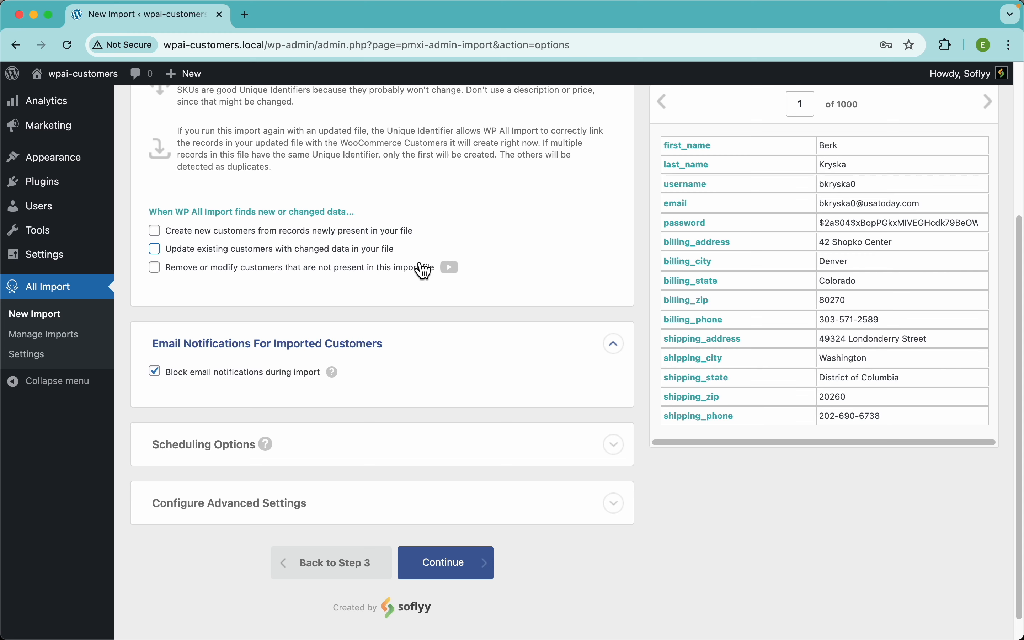
{"action": "left_click", "coordinate": [365, 232]}
{"action": "left_click", "coordinate": [355, 249]}
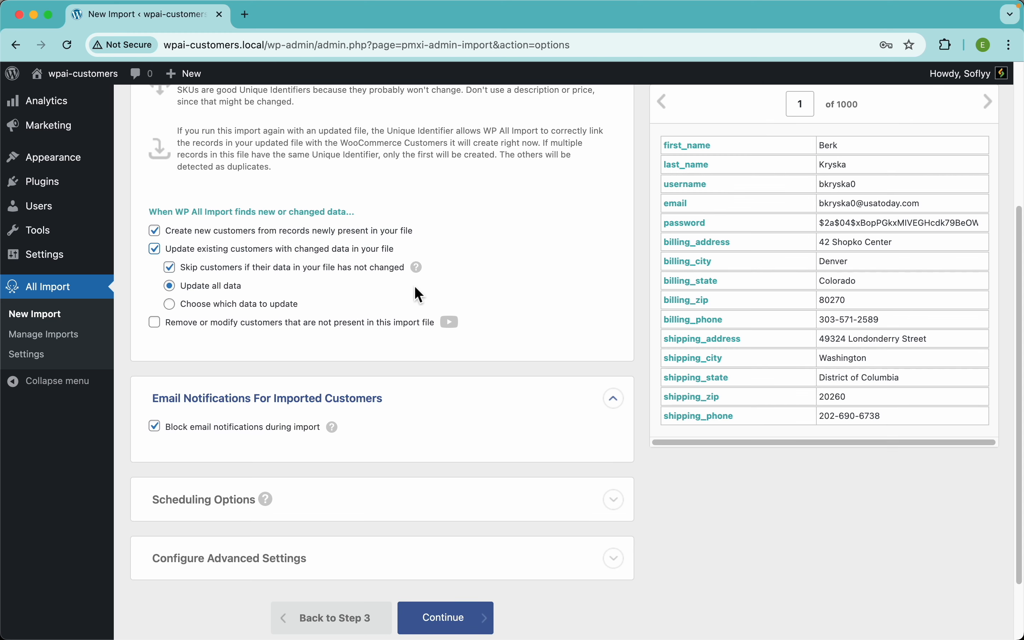
- Choose which data to update, look through the selectable fields, and switch back to Update all data
{"action": "left_click", "coordinate": [235, 305]}
{"action": "scroll", "coordinate": [297, 326], "scroll_direction": "down", "scroll_amount": 5}
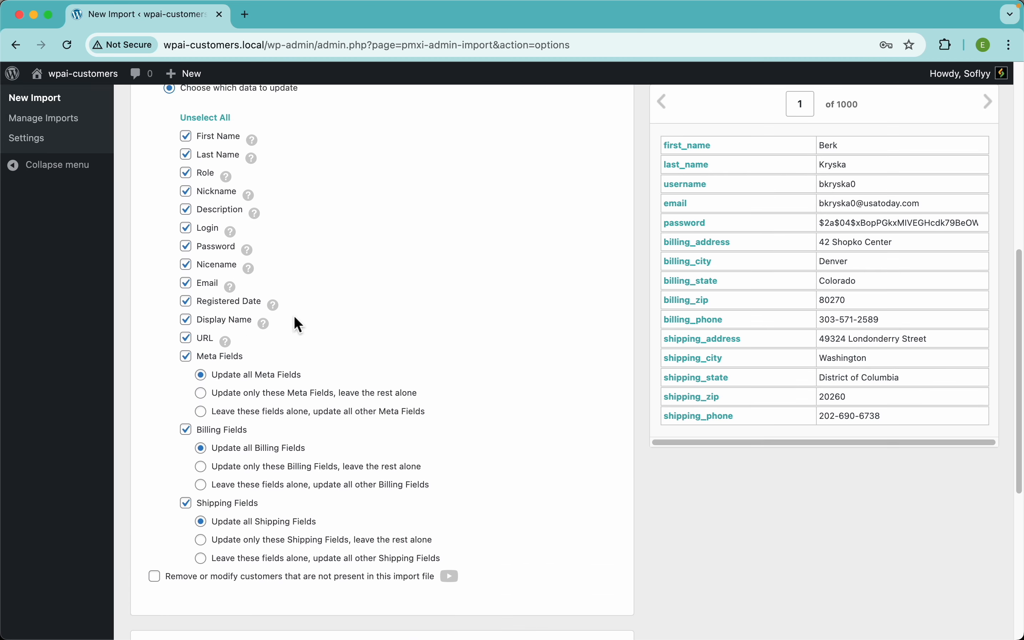
{"action": "scroll", "coordinate": [295, 318], "scroll_direction": "up", "scroll_amount": 3}
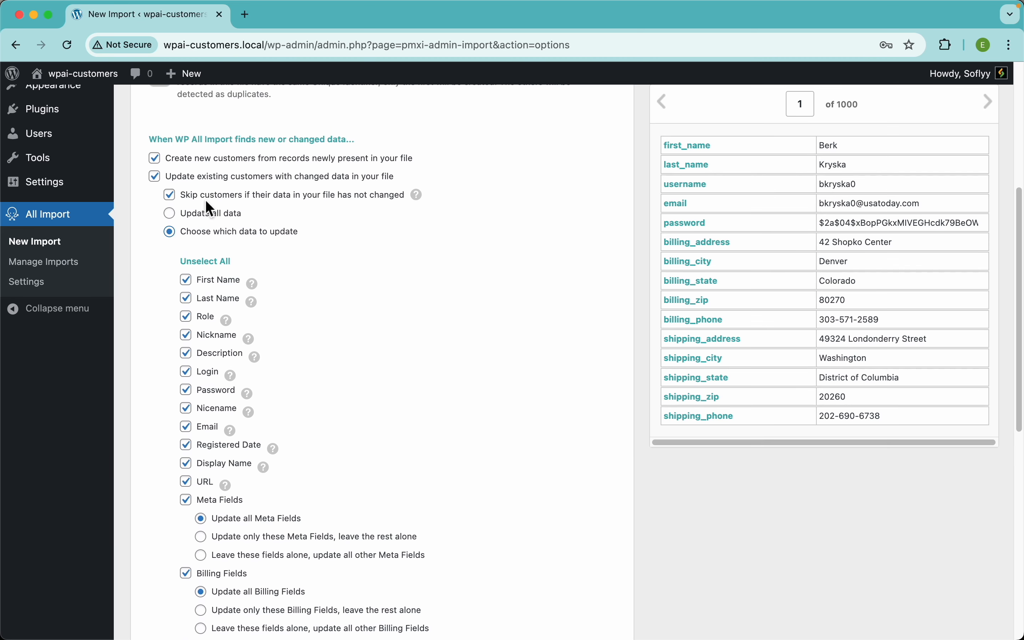
{"action": "left_click", "coordinate": [213, 215]}
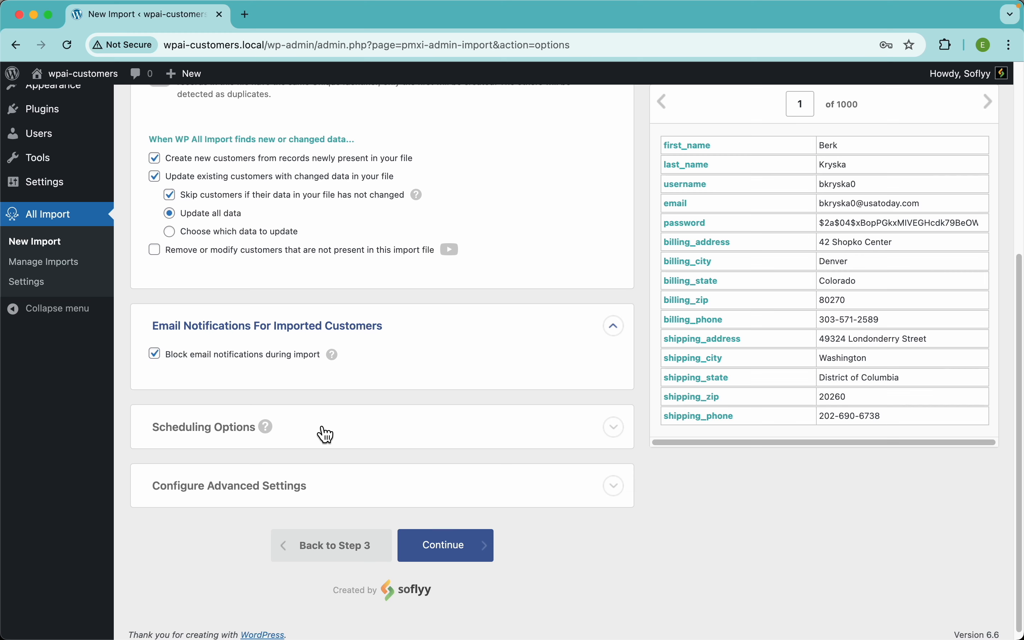
- Expand the advanced settings, examine the speed optimization and other options, and collapse the section
{"action": "mouse_move", "coordinate": [336, 436]}
{"action": "left_click", "coordinate": [425, 487]}
{"action": "scroll", "coordinate": [342, 489], "scroll_direction": "down", "scroll_amount": 6}
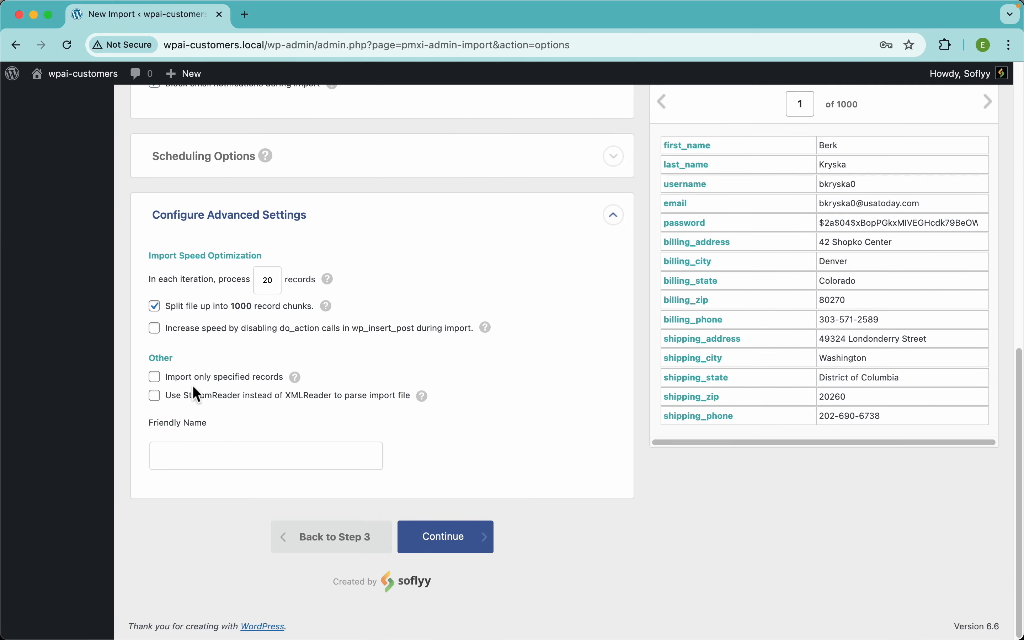
{"action": "left_click", "coordinate": [383, 228]}
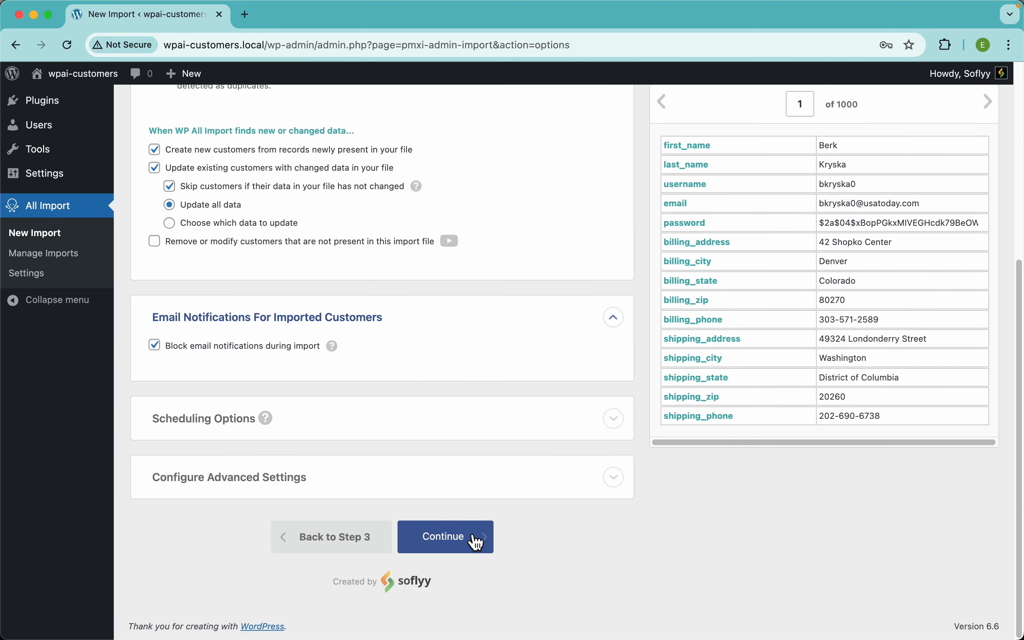
- Accept the import settings and run the customer import
{"action": "left_click", "coordinate": [476, 541]}
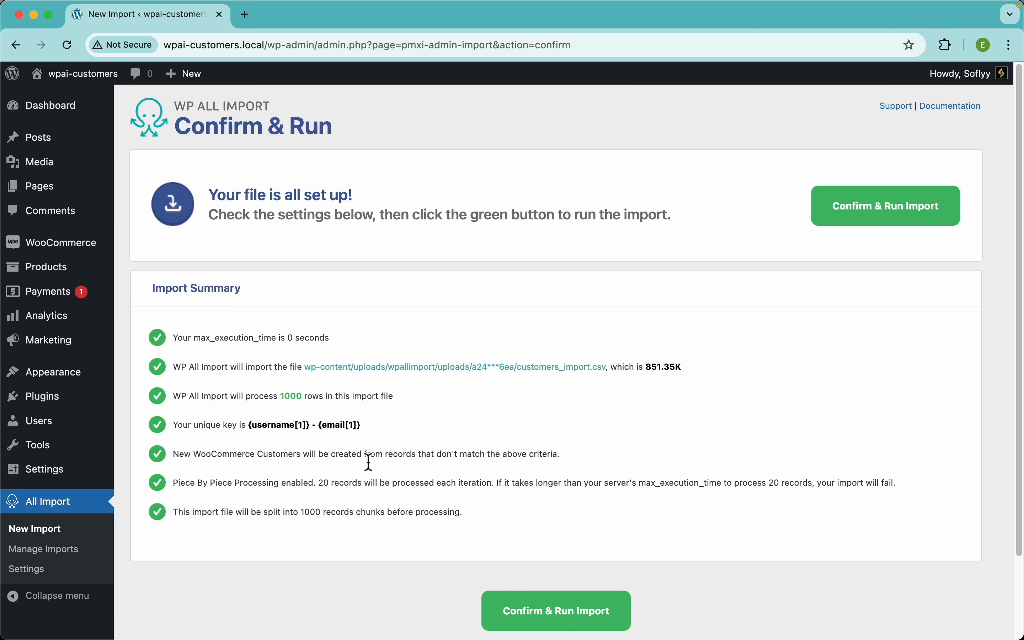
{"action": "left_click", "coordinate": [903, 224]}
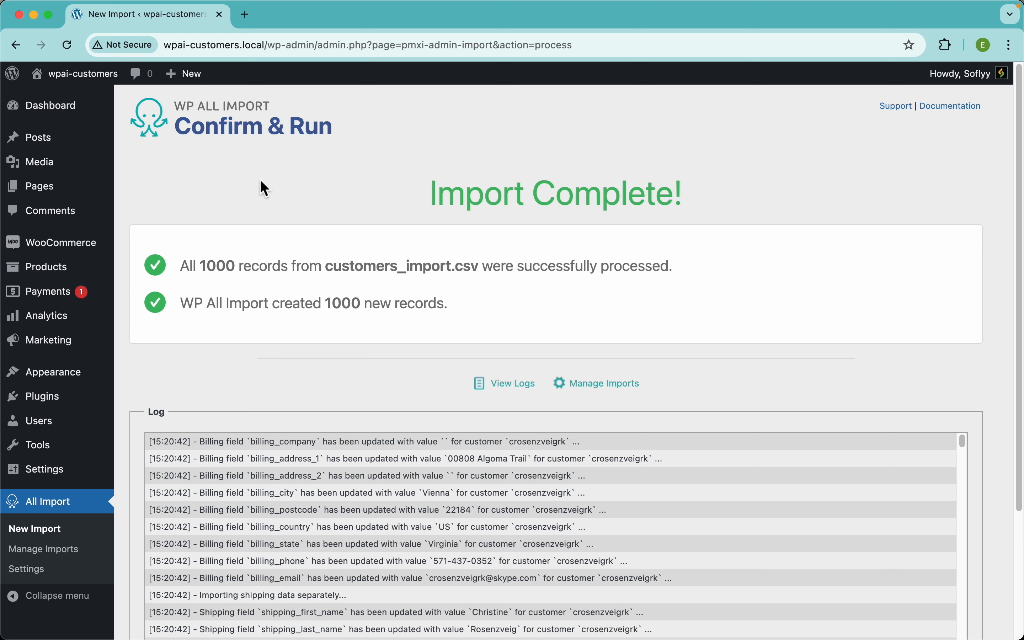
- Open the WooCommerce Customers page and the Users list in separate browser tabs to check the imported records
{"action": "mouse_move", "coordinate": [108, 250]}
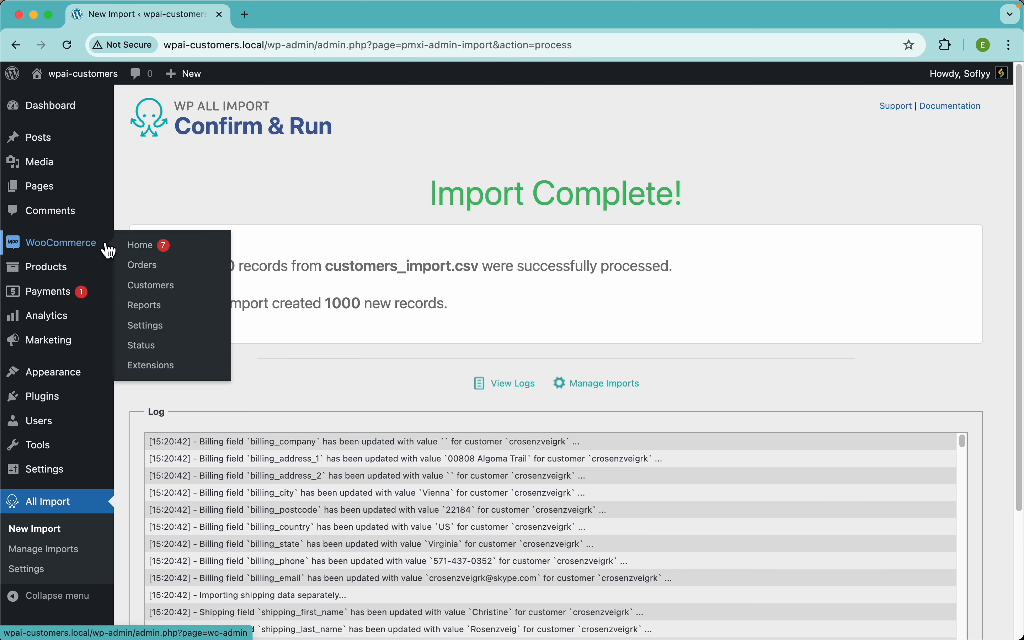
{"action": "left_click", "coordinate": [161, 292], "text": "super"}
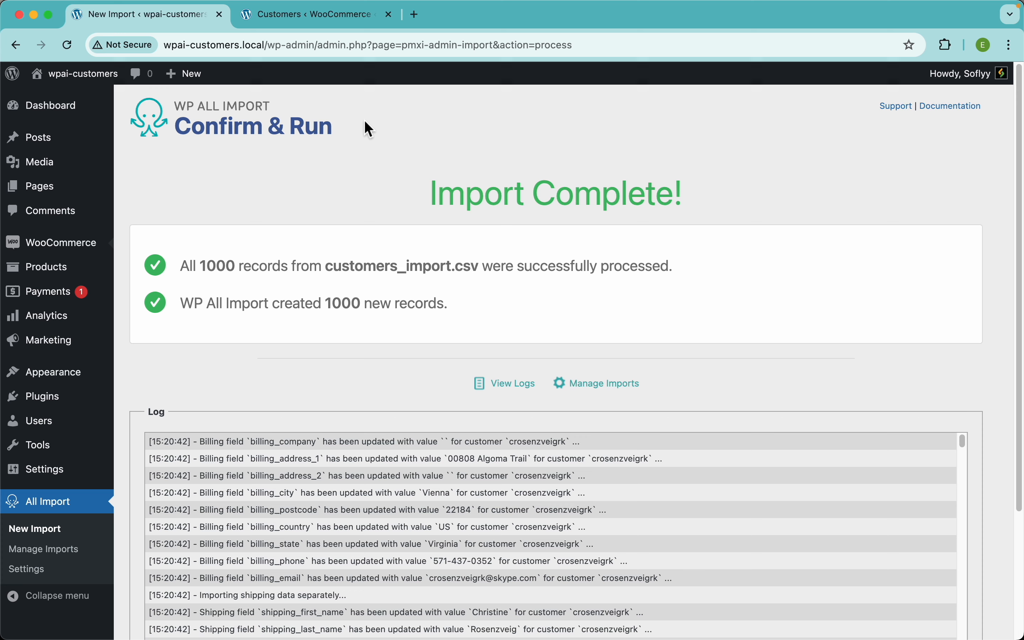
{"action": "left_click", "coordinate": [327, 30]}
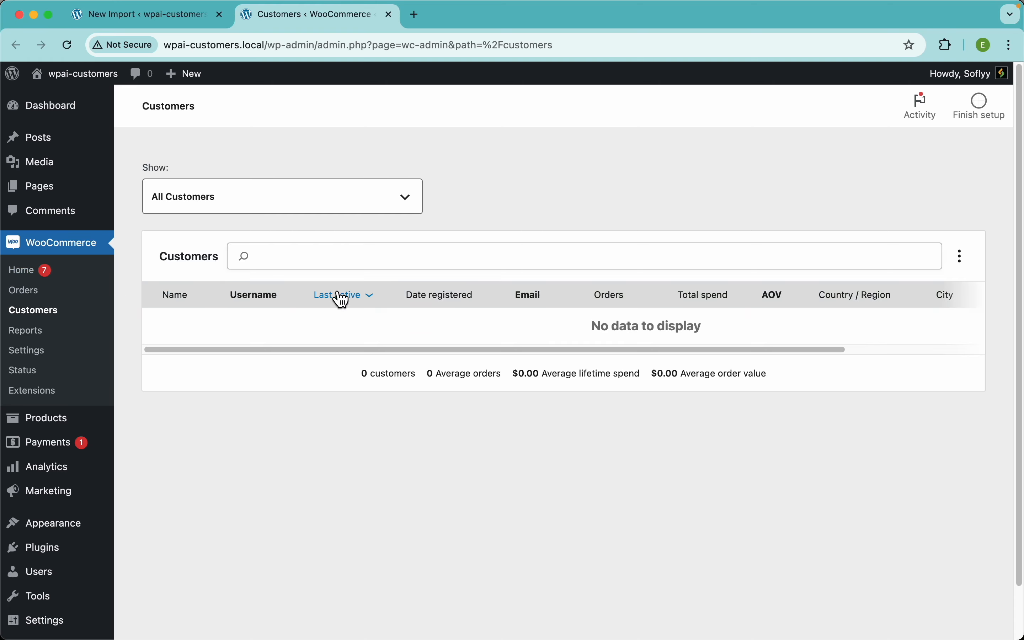
{"action": "left_click", "coordinate": [56, 578], "text": "super"}
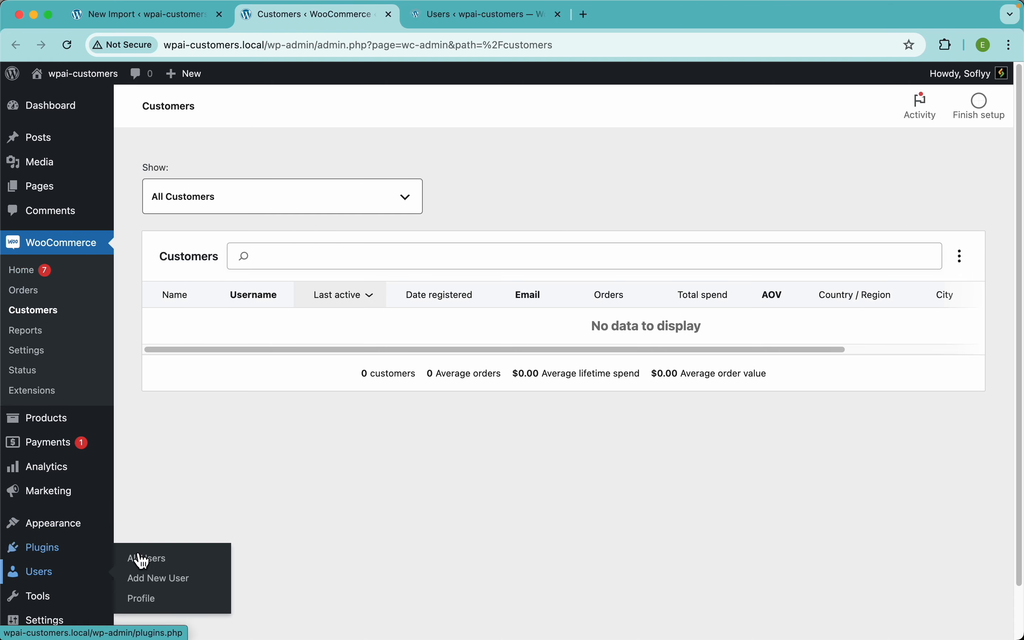
{"action": "left_click", "coordinate": [479, 19]}
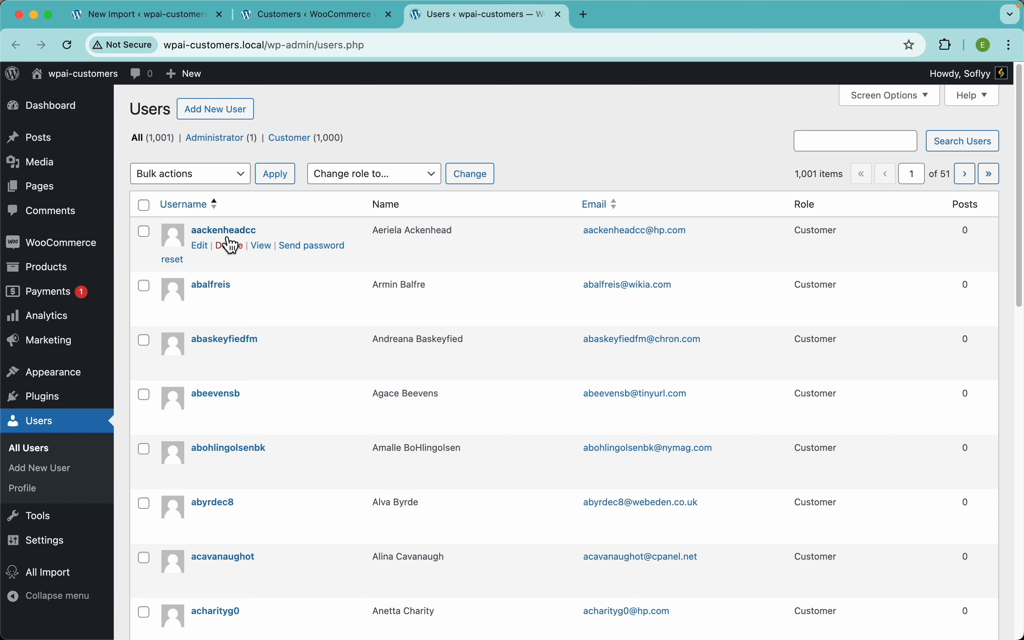
- Open the first listed customer's profile and examine the role, name, contact, billing and shipping details
{"action": "left_click", "coordinate": [229, 236]}
{"action": "scroll", "coordinate": [504, 268], "scroll_direction": "down", "scroll_amount": 10}
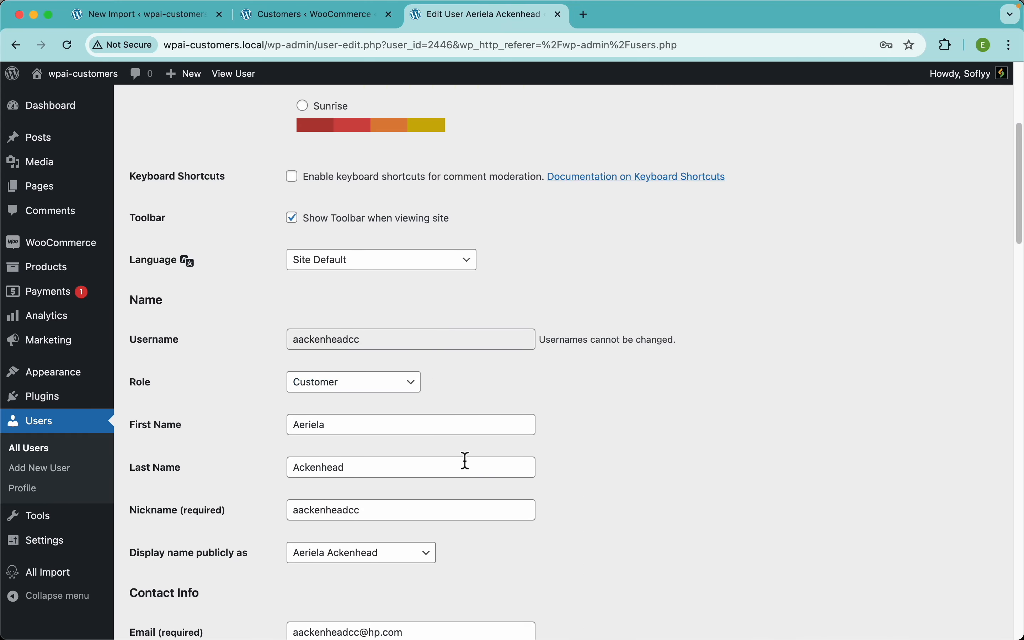
{"action": "scroll", "coordinate": [466, 461], "scroll_direction": "down", "scroll_amount": 7}
{"action": "scroll", "coordinate": [436, 345], "scroll_direction": "down", "scroll_amount": 15}
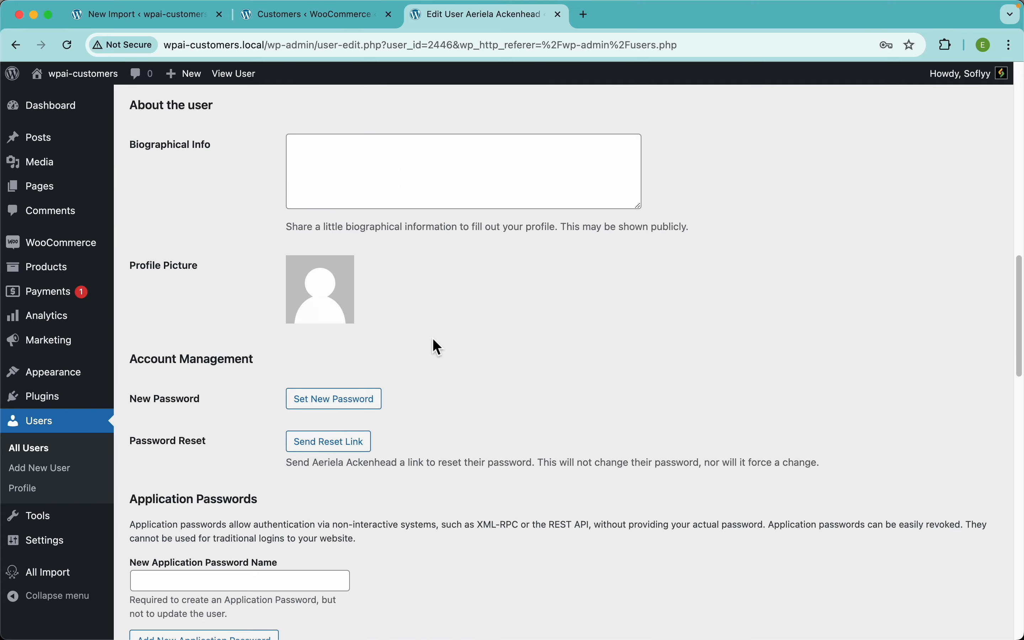
{"action": "scroll", "coordinate": [433, 339], "scroll_direction": "down", "scroll_amount": 18}
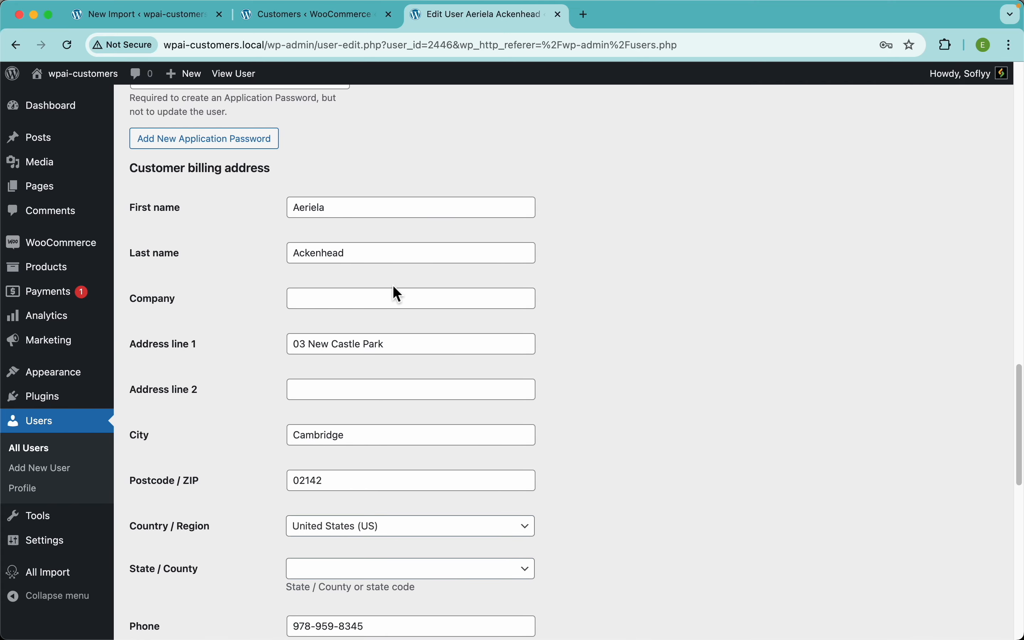
{"action": "scroll", "coordinate": [393, 287], "scroll_direction": "down", "scroll_amount": 20}
{"action": "scroll", "coordinate": [393, 287], "scroll_direction": "up", "scroll_amount": 20}
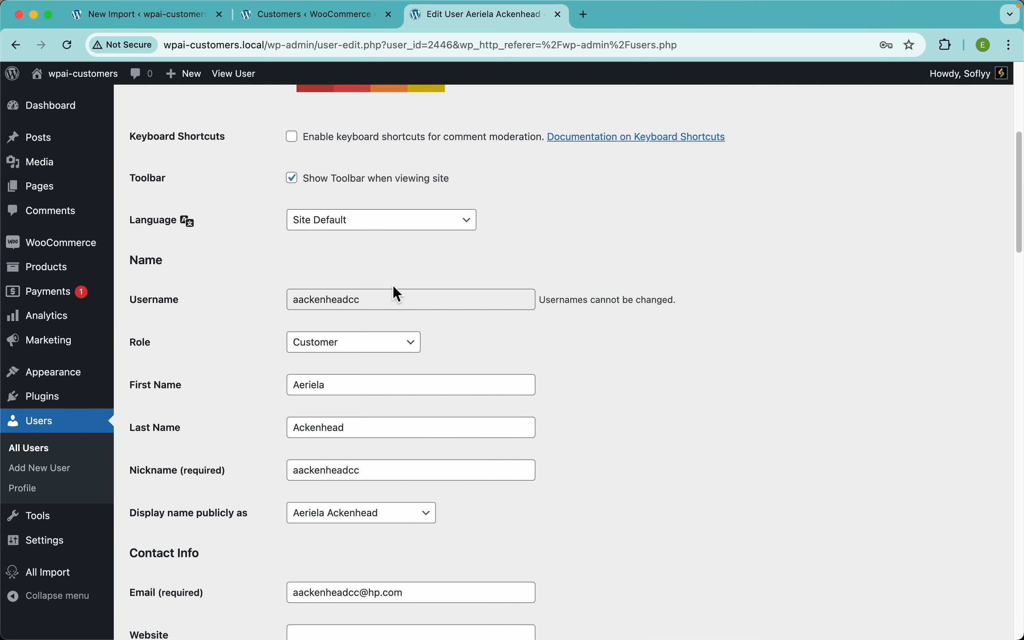
{"action": "scroll", "coordinate": [393, 285], "scroll_direction": "up", "scroll_amount": 10}
- Recheck the import result, return from the customer profile to the Users list, and view the WooCommerce Customers page
{"action": "left_click", "coordinate": [201, 19]}
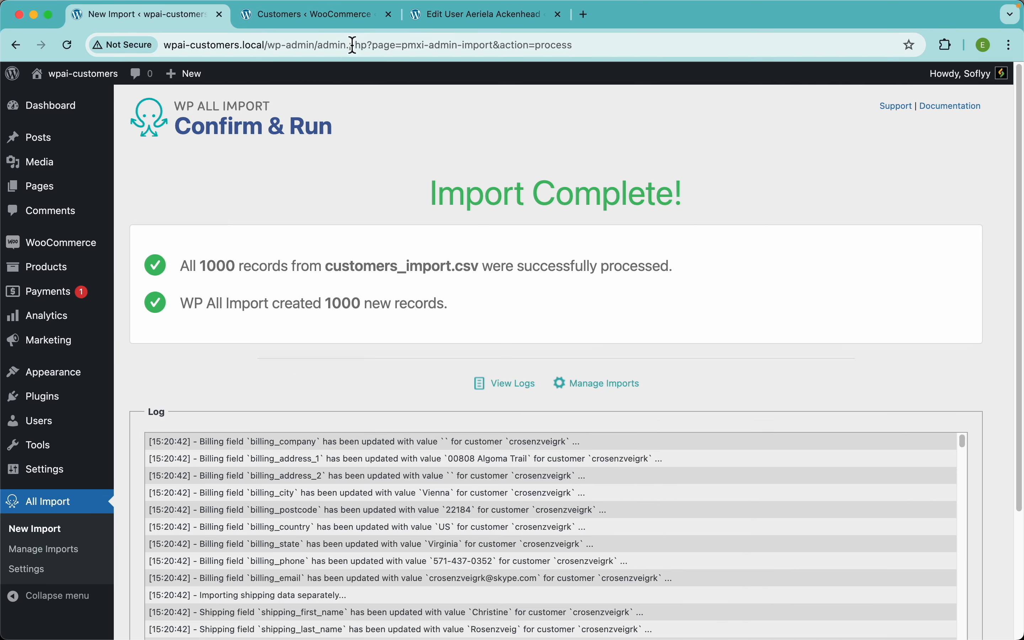
{"action": "left_click", "coordinate": [444, 22]}
{"action": "scroll", "coordinate": [392, 245], "scroll_direction": "left", "scroll_amount": 3}
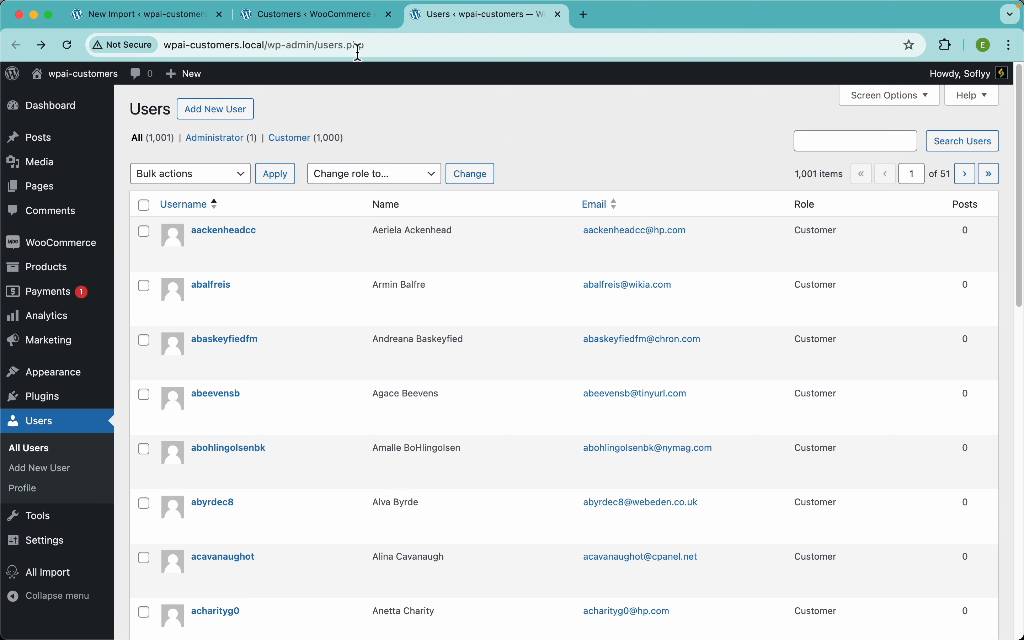
{"action": "left_click", "coordinate": [334, 21]}
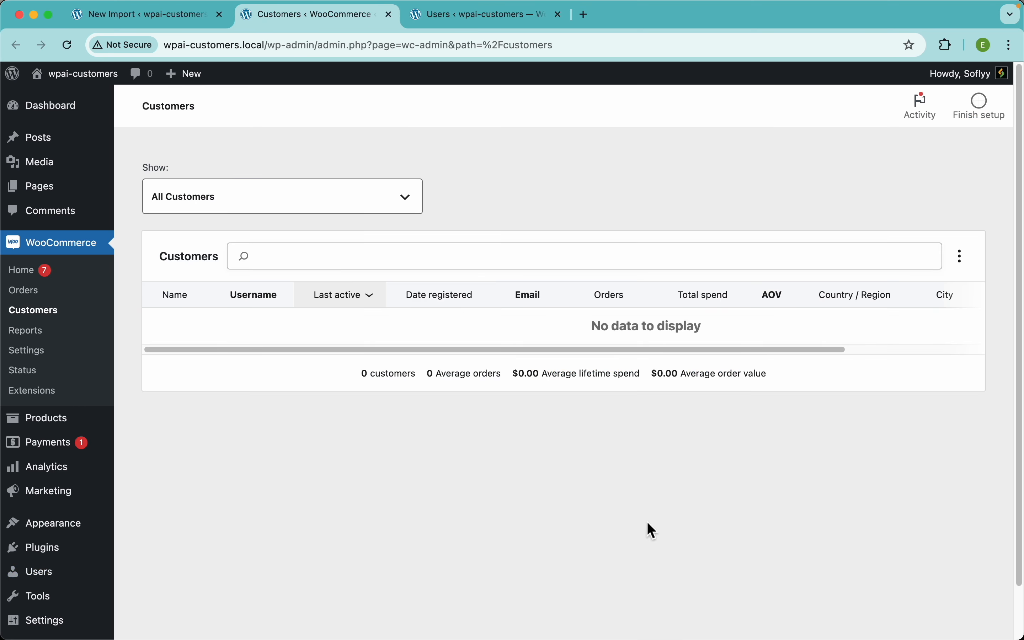